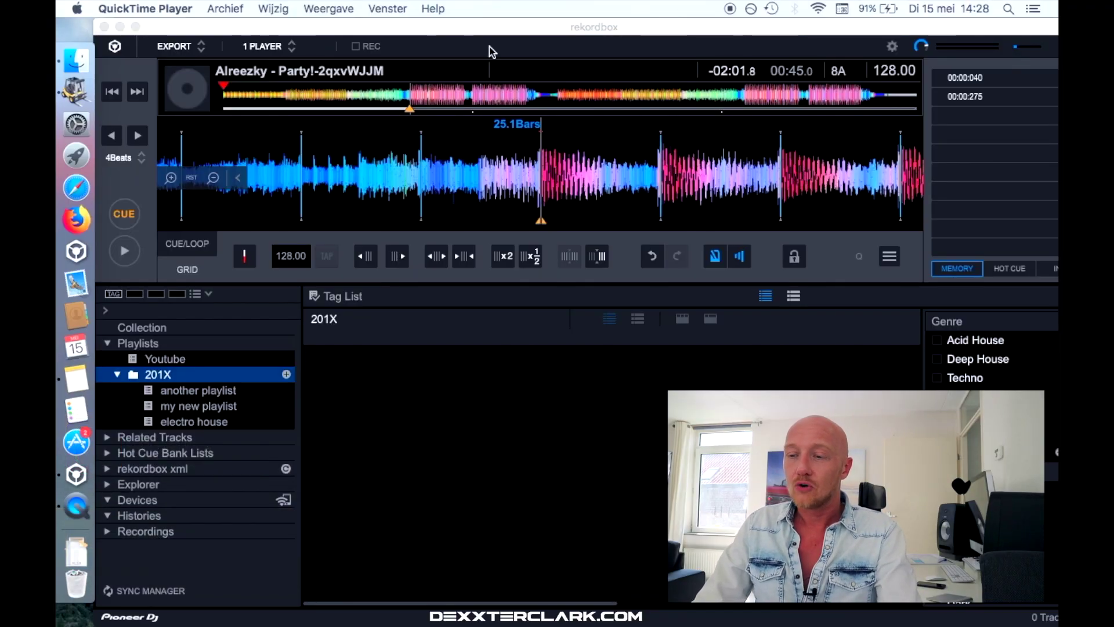
Step: Bring rekordbox to the front and show the GRID panel's BPM and beat-grid controls
{"action": "left_click", "coordinate": [185, 251]}
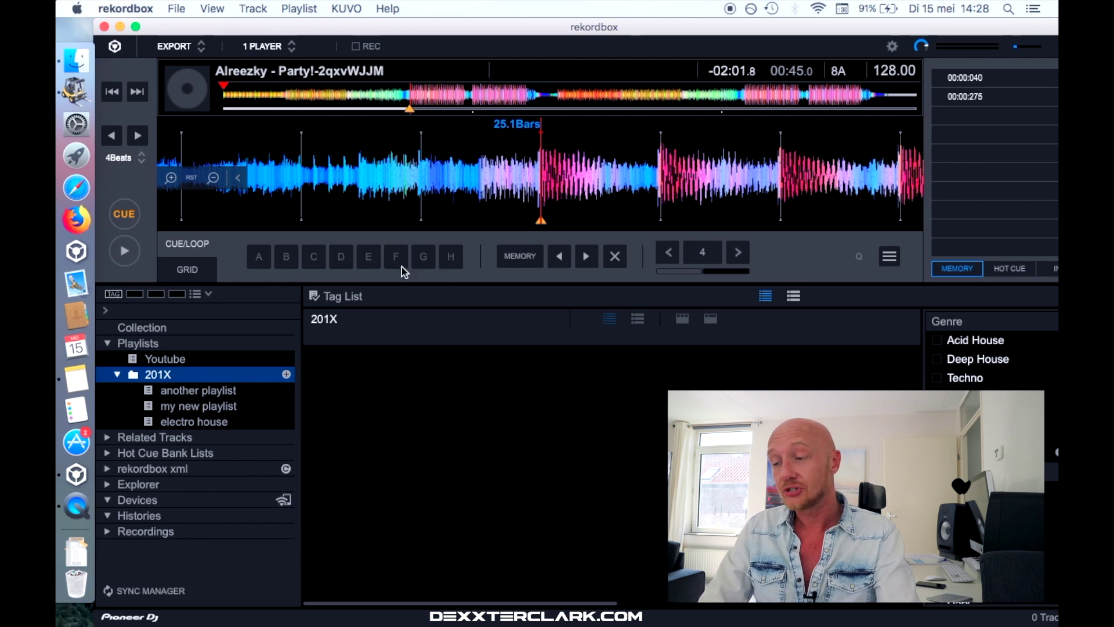
{"action": "left_click", "coordinate": [195, 276]}
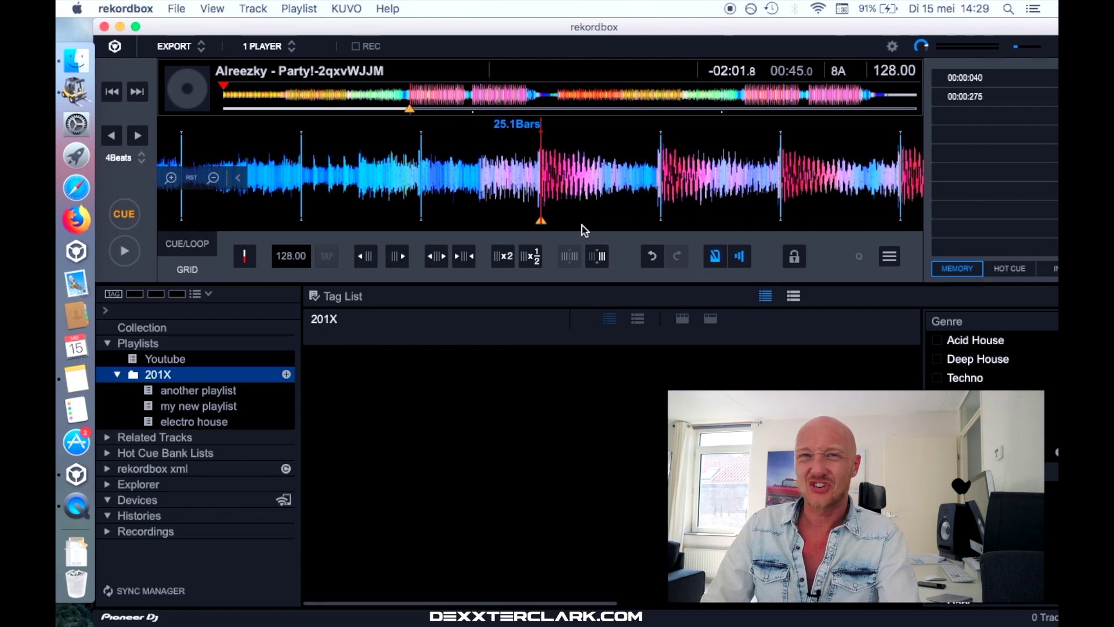
{"action": "left_click", "coordinate": [888, 257]}
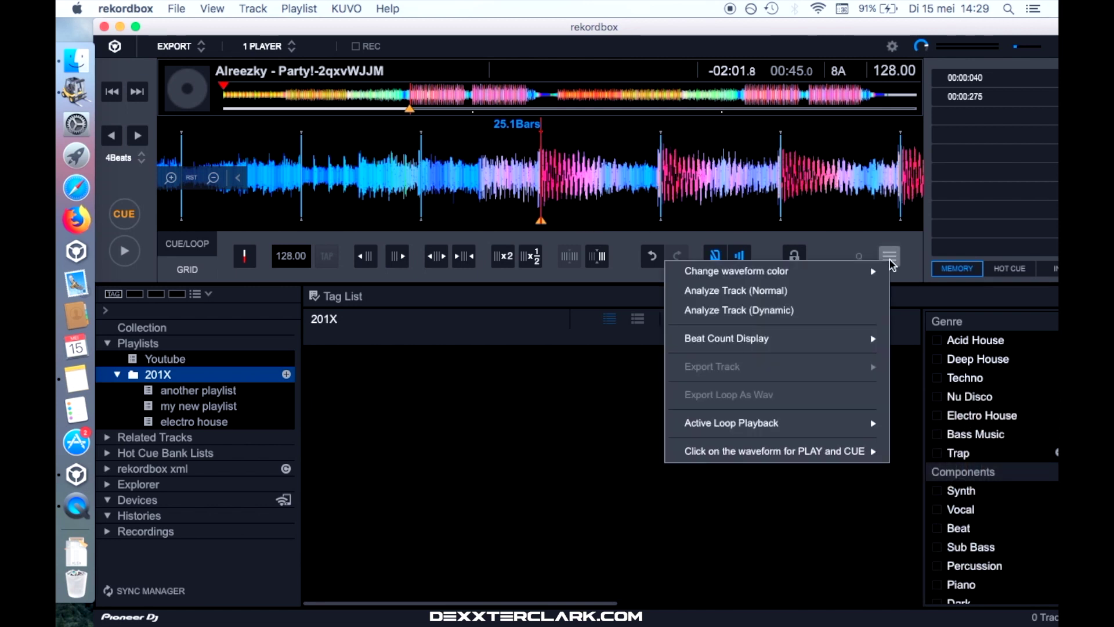
{"action": "mouse_move", "coordinate": [737, 271]}
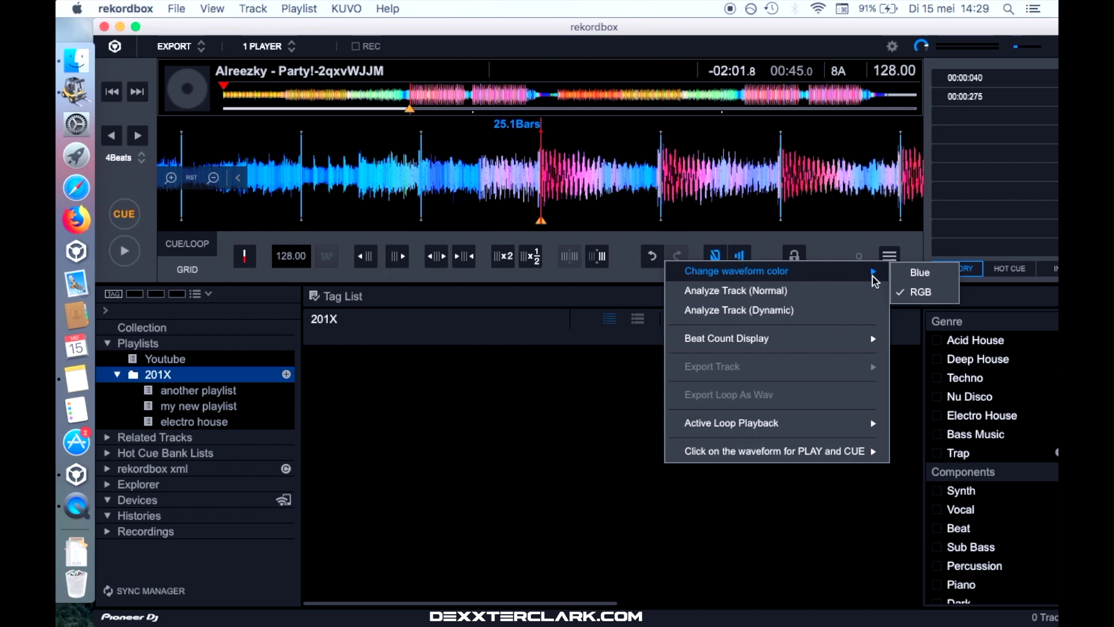
Step: Close and reopen the grid panel's track options menu
{"action": "left_click", "coordinate": [895, 243]}
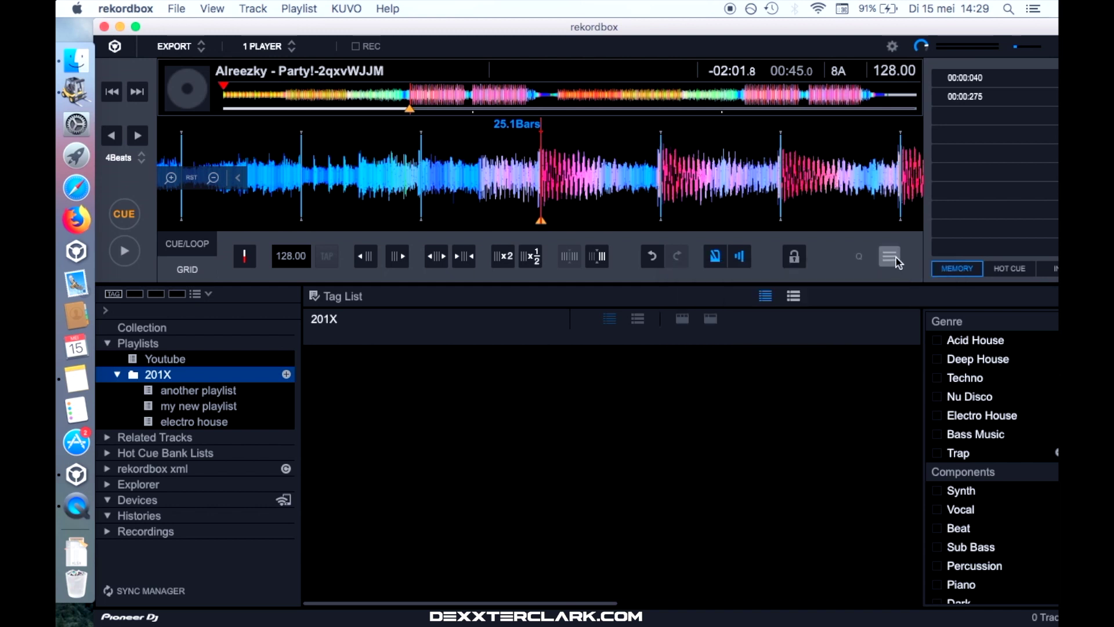
{"action": "left_click", "coordinate": [895, 257]}
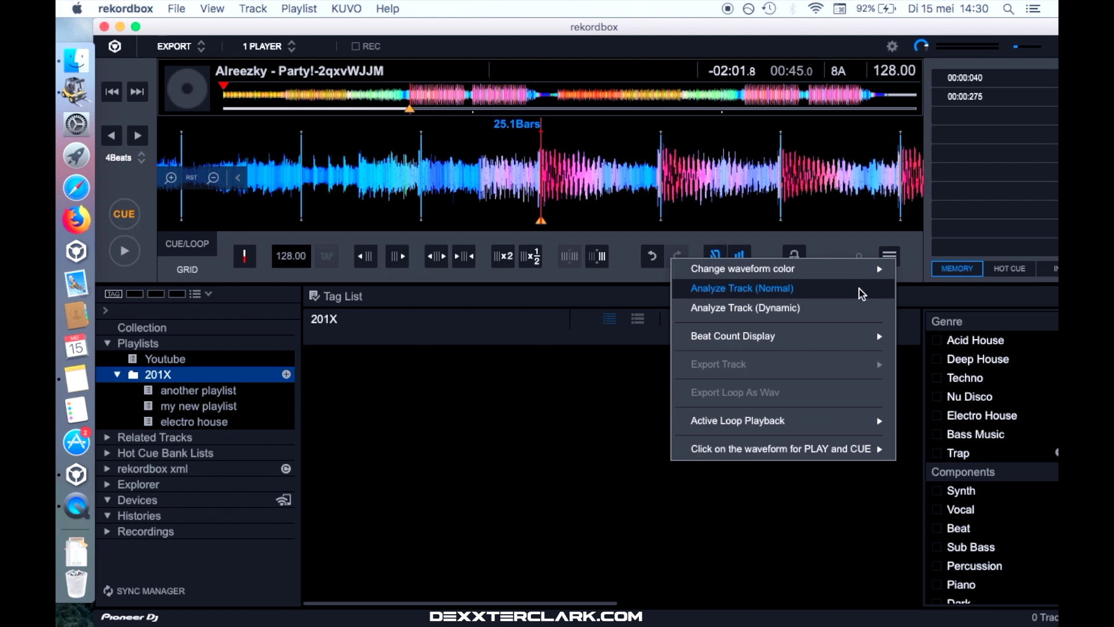
Step: Run Analyze Track (Normal) with only BPM/Grid checked, using the 70–180 range
{"action": "left_click", "coordinate": [860, 293]}
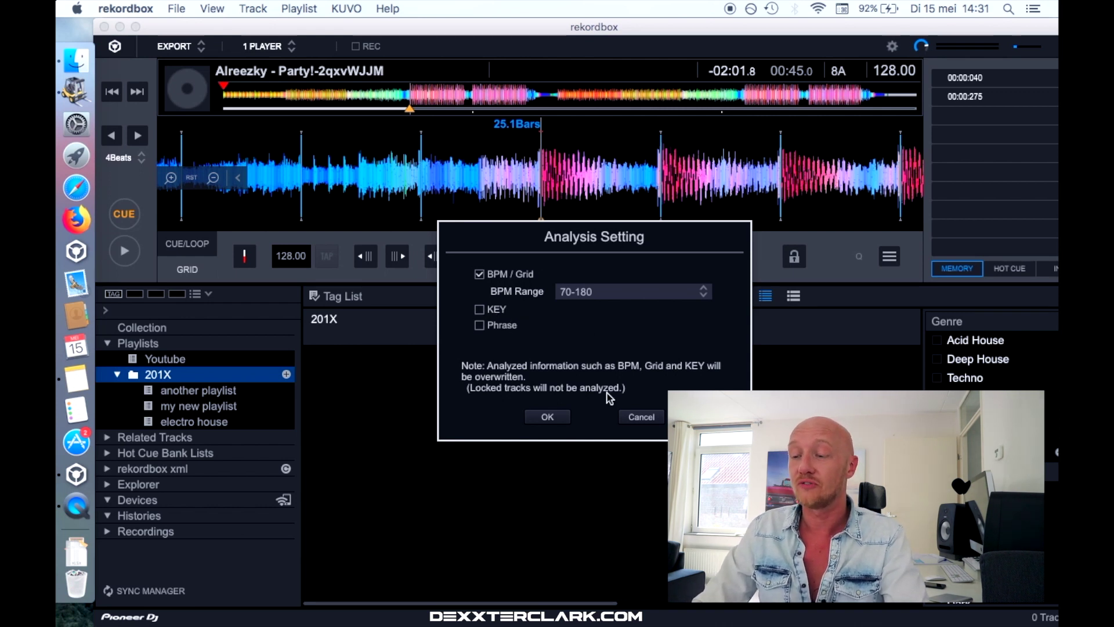
{"action": "left_click", "coordinate": [557, 421]}
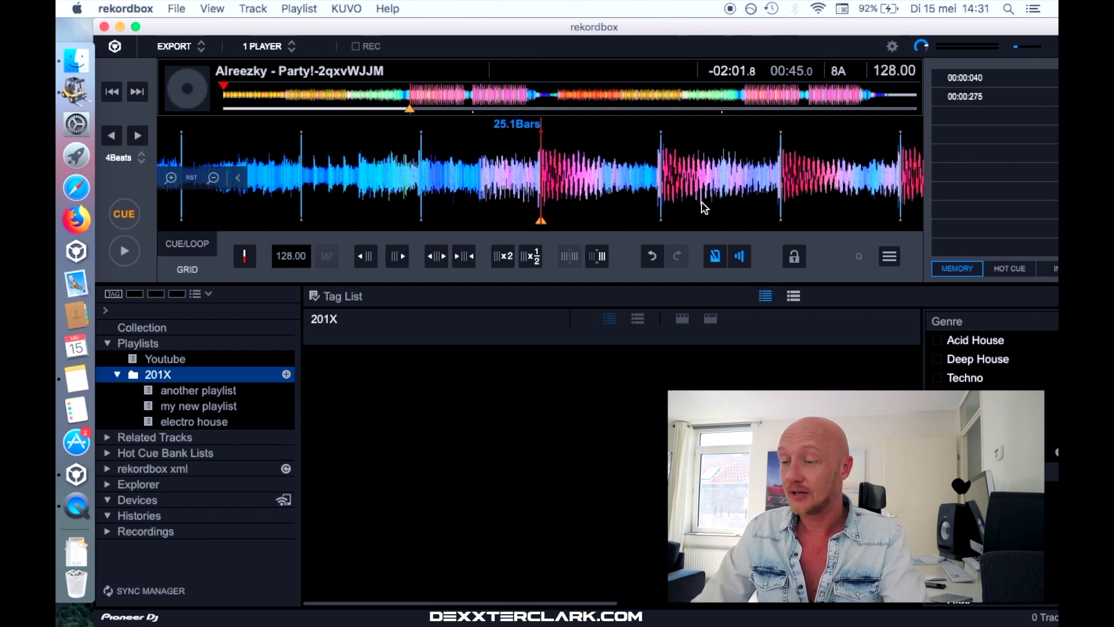
Step: Inspect the re-analysed 128.00 BPM grid near bar 24, then jump to the track's start
{"action": "key", "text": "super+z"}
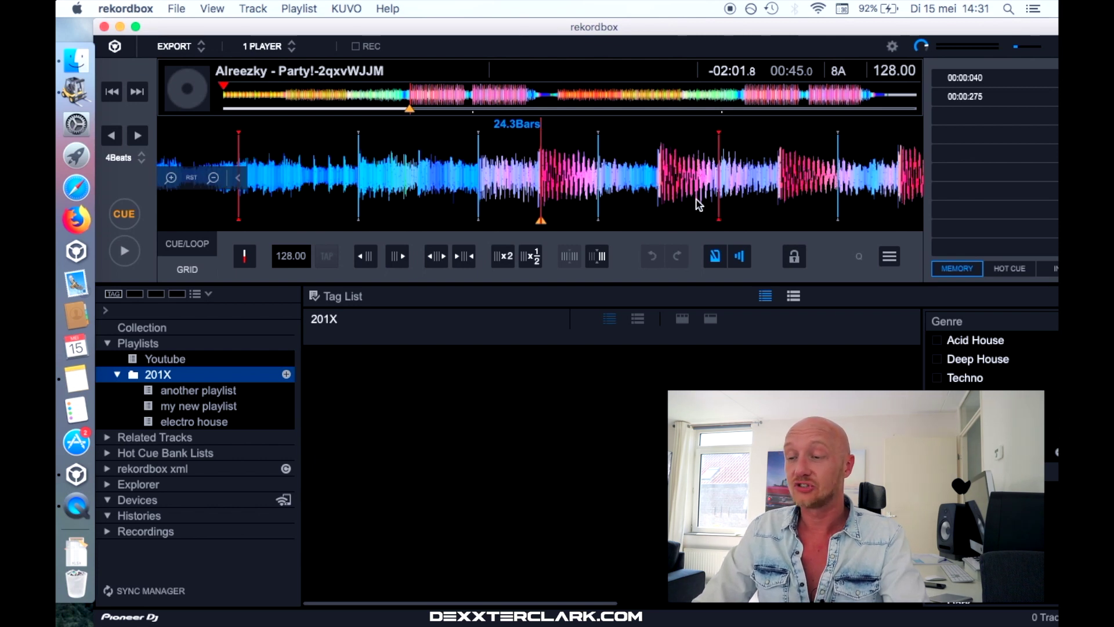
{"action": "left_click_drag", "start_coordinate": [696, 204], "coordinate": [604, 210]}
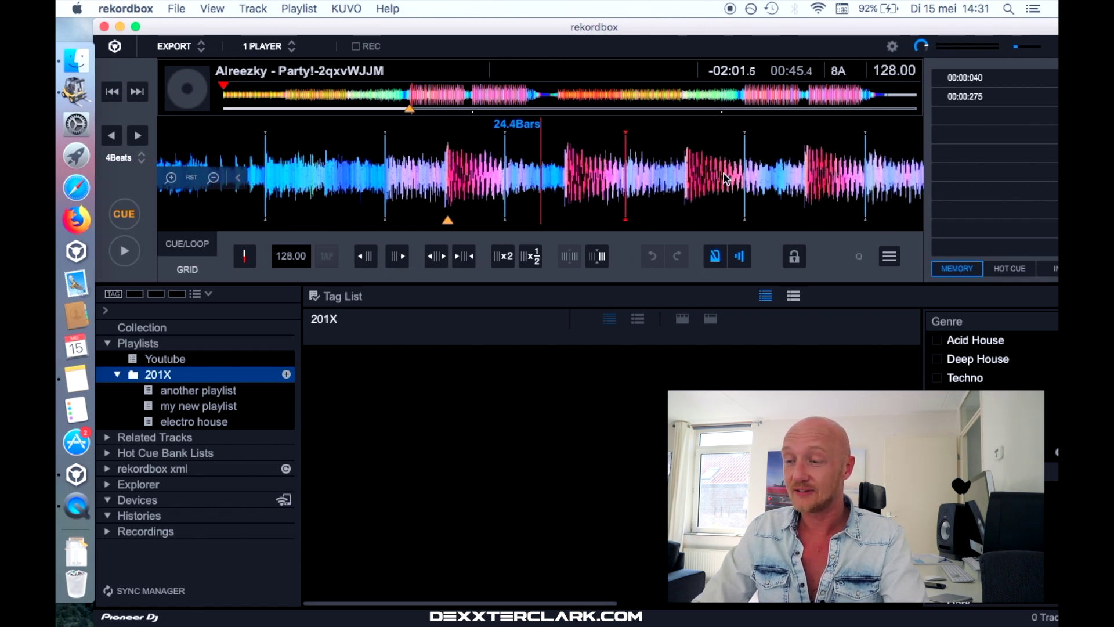
{"action": "left_click_drag", "start_coordinate": [731, 168], "coordinate": [781, 161]}
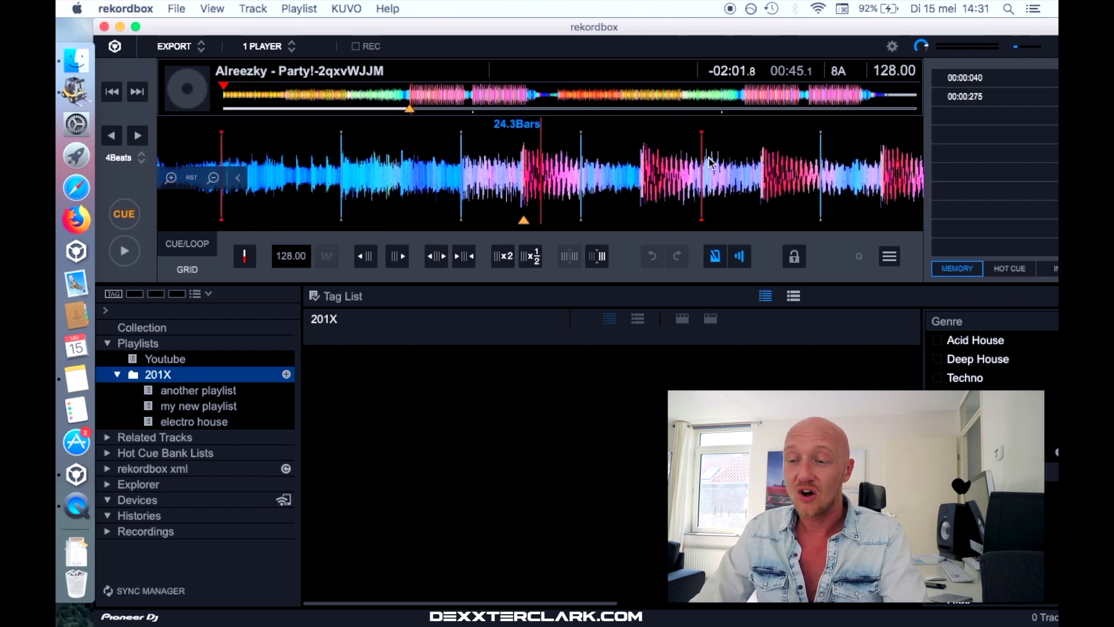
{"action": "left_click", "coordinate": [224, 98]}
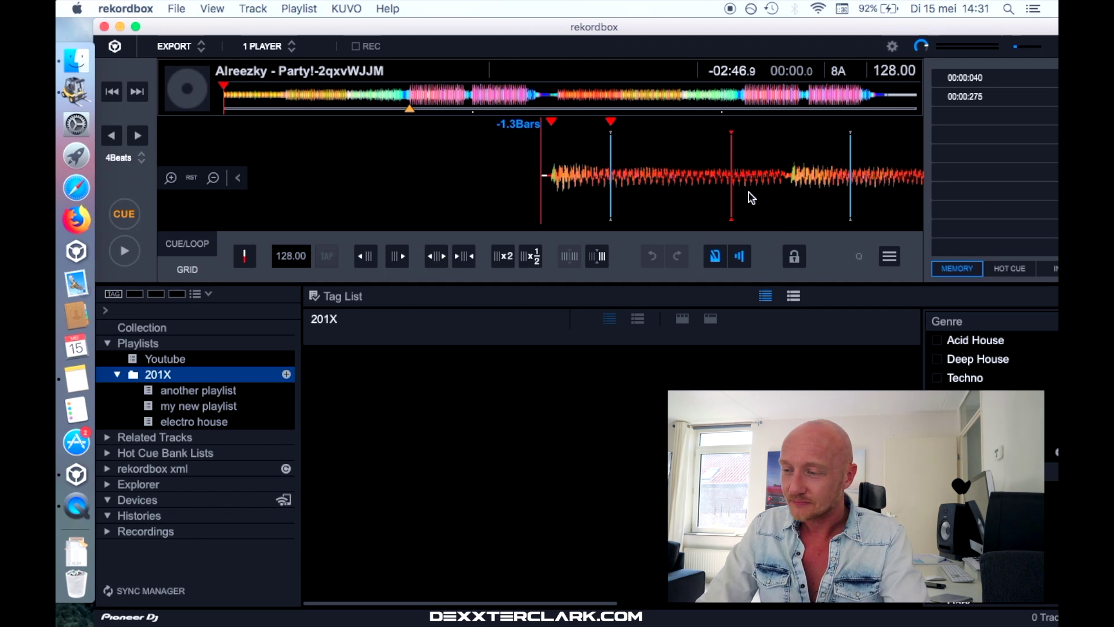
Step: Jump to about 00:44 and audition the drop near bar 24 against the grid
{"action": "left_click", "coordinate": [408, 99]}
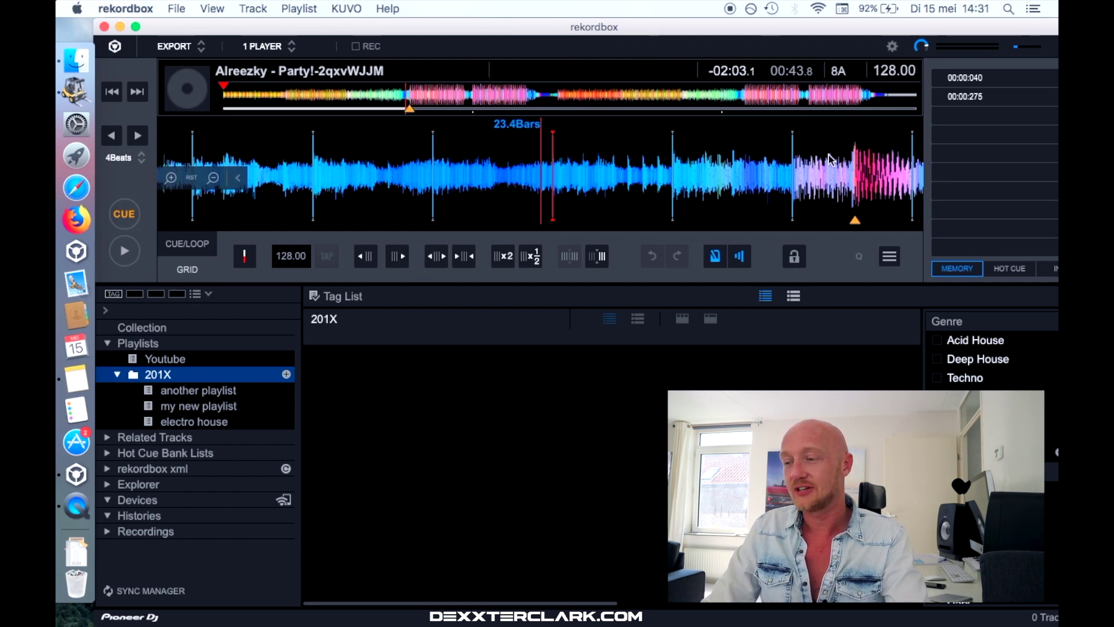
{"action": "mouse_move", "coordinate": [812, 166]}
{"action": "left_mouse_down"}
{"action": "mouse_move", "coordinate": [792, 172]}
{"action": "mouse_move", "coordinate": [828, 175]}
{"action": "left_mouse_up"}
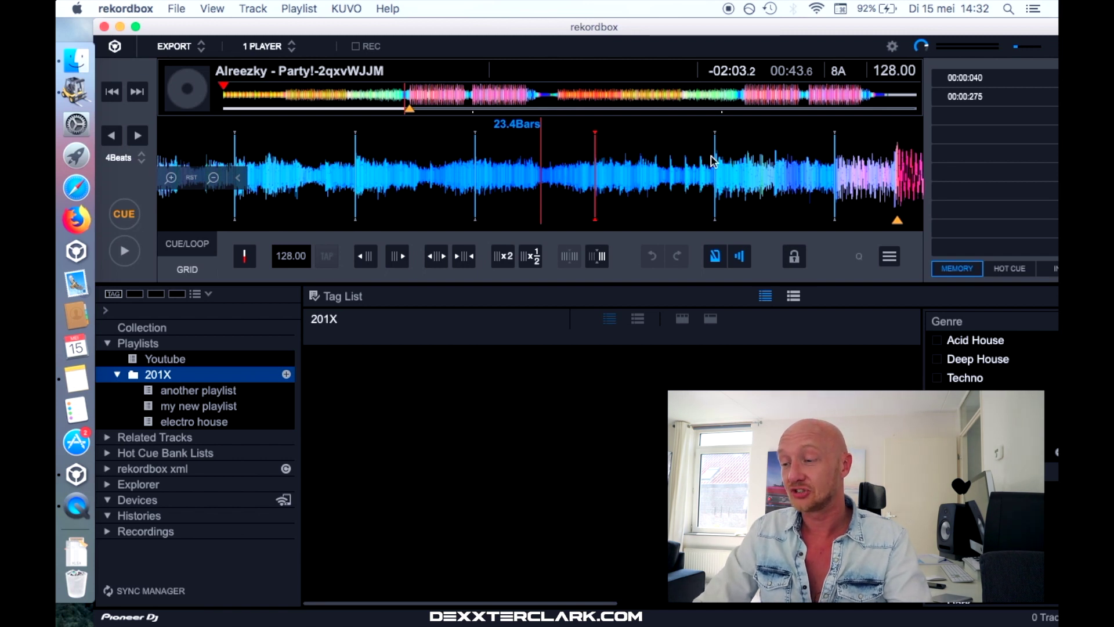
{"action": "key", "text": "space"}
{"action": "key", "text": "space"}
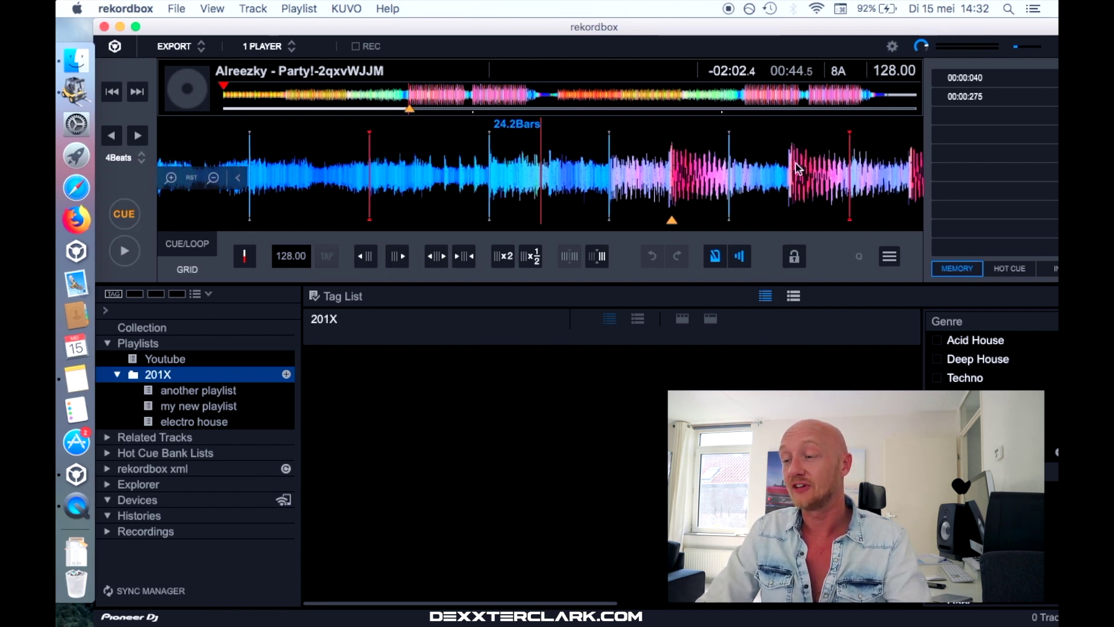
{"action": "key", "text": "space"}
{"action": "key", "text": "space"}
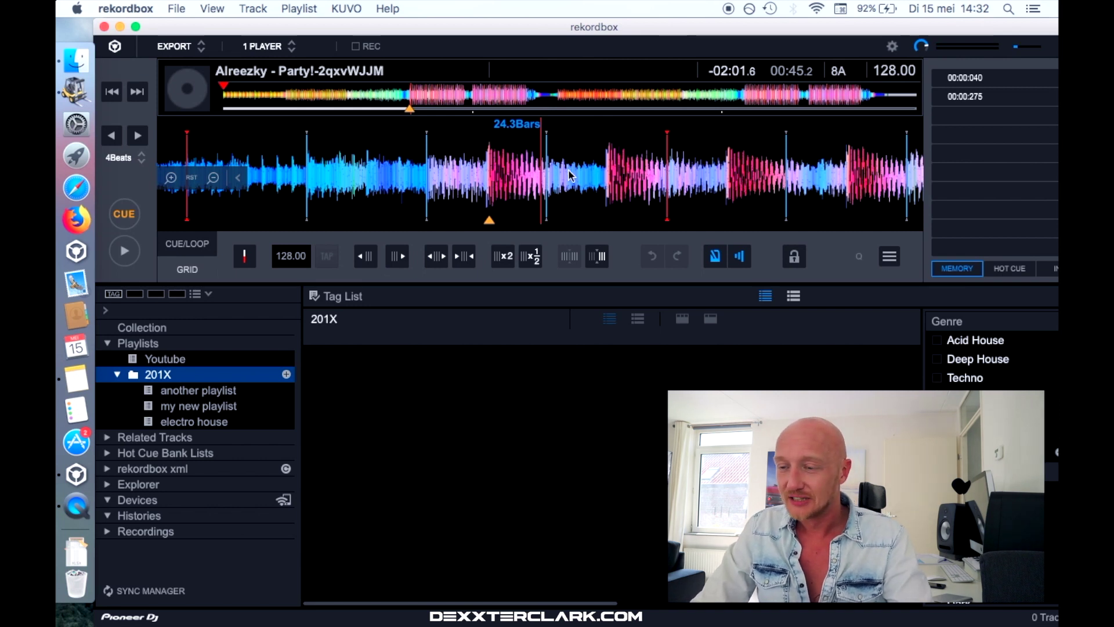
{"action": "left_click_drag", "start_coordinate": [568, 174], "coordinate": [747, 165]}
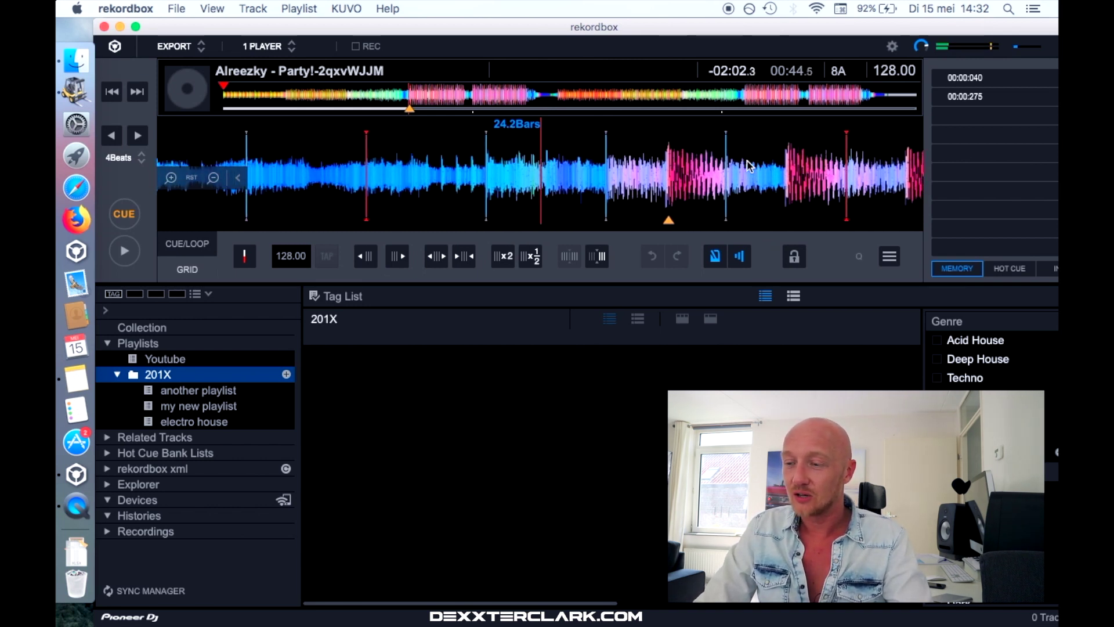
{"action": "left_click_drag", "start_coordinate": [747, 165], "coordinate": [620, 188]}
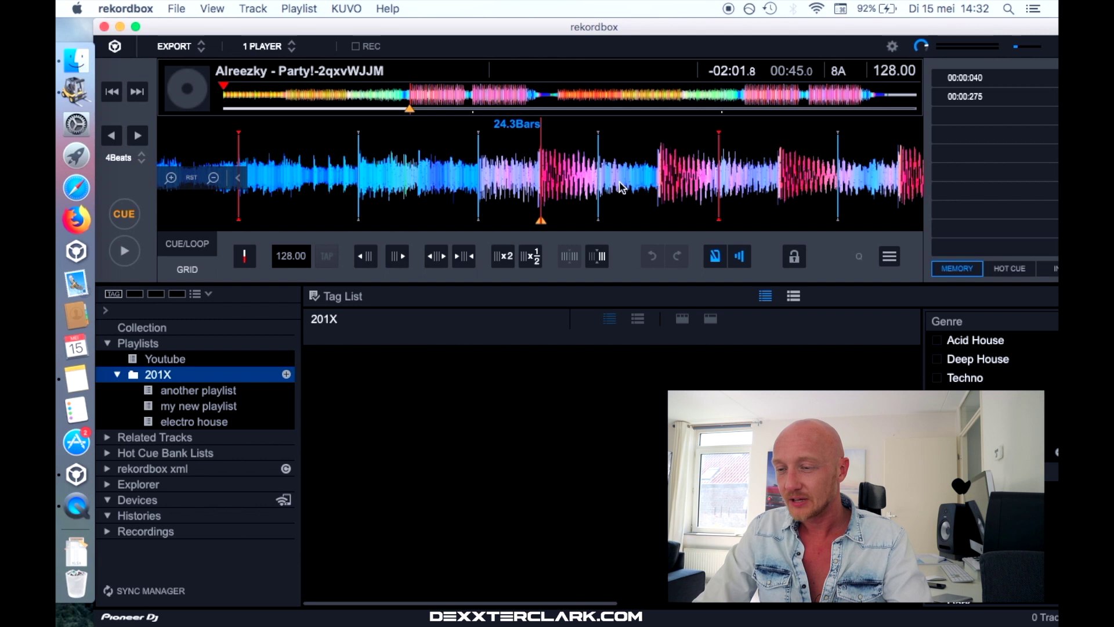
{"action": "left_click_drag", "start_coordinate": [620, 188], "coordinate": [671, 192]}
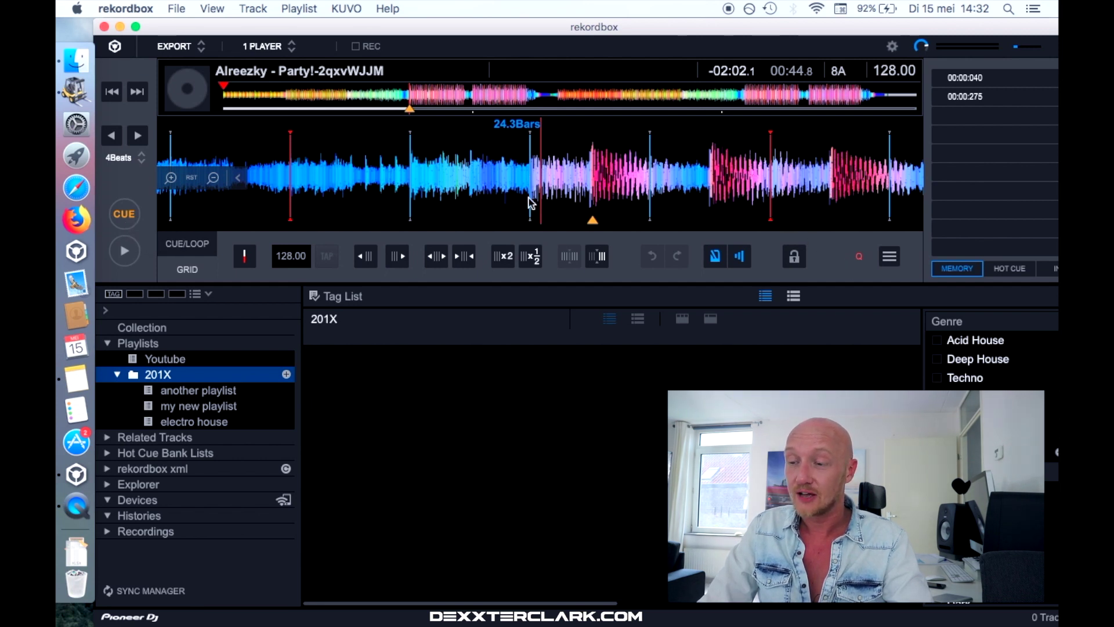
Step: Place the cue point on the drop at bar 24.3 (45.0 s) with quantize off
{"action": "left_click", "coordinate": [124, 224]}
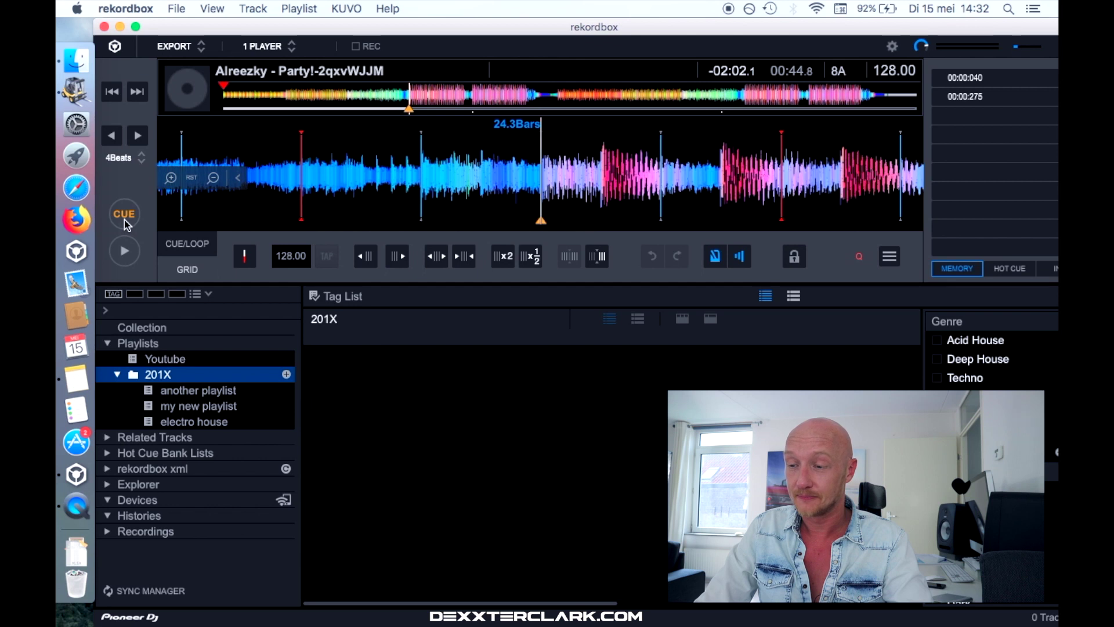
{"action": "scroll", "coordinate": [590, 191], "scroll_direction": "right", "scroll_amount": 3}
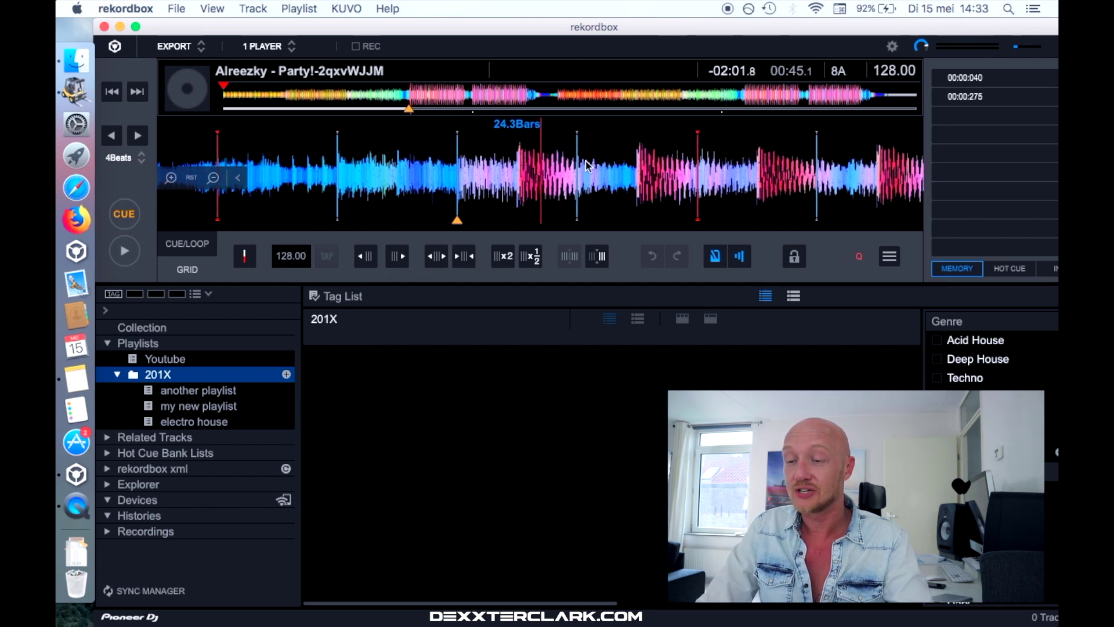
{"action": "left_click", "coordinate": [125, 217]}
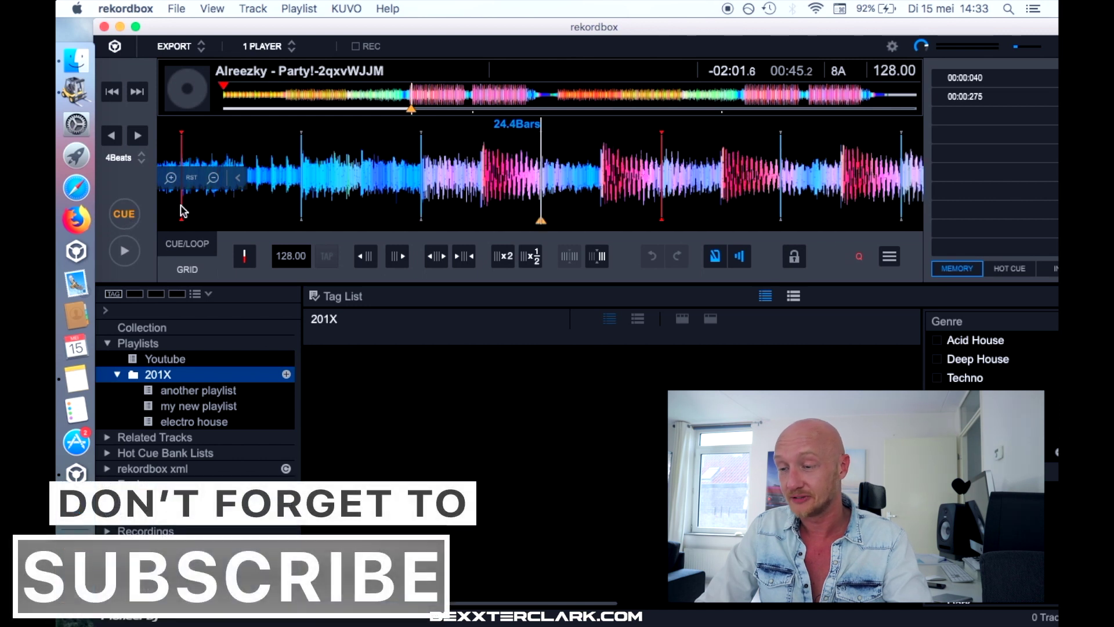
{"action": "left_click_drag", "start_coordinate": [487, 200], "coordinate": [545, 210]}
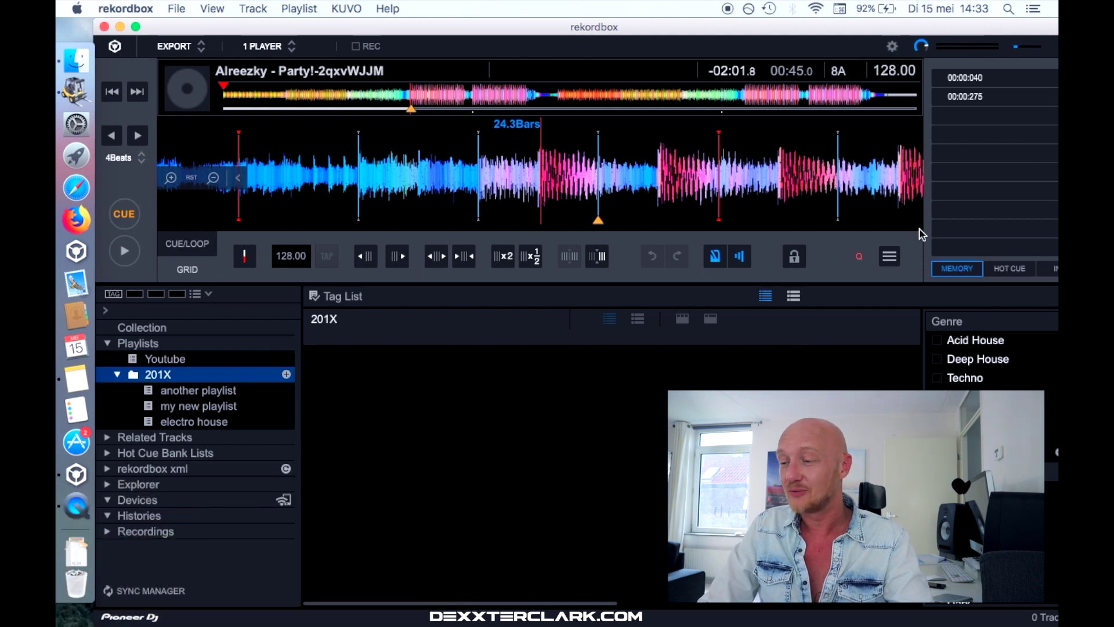
{"action": "left_click", "coordinate": [859, 257]}
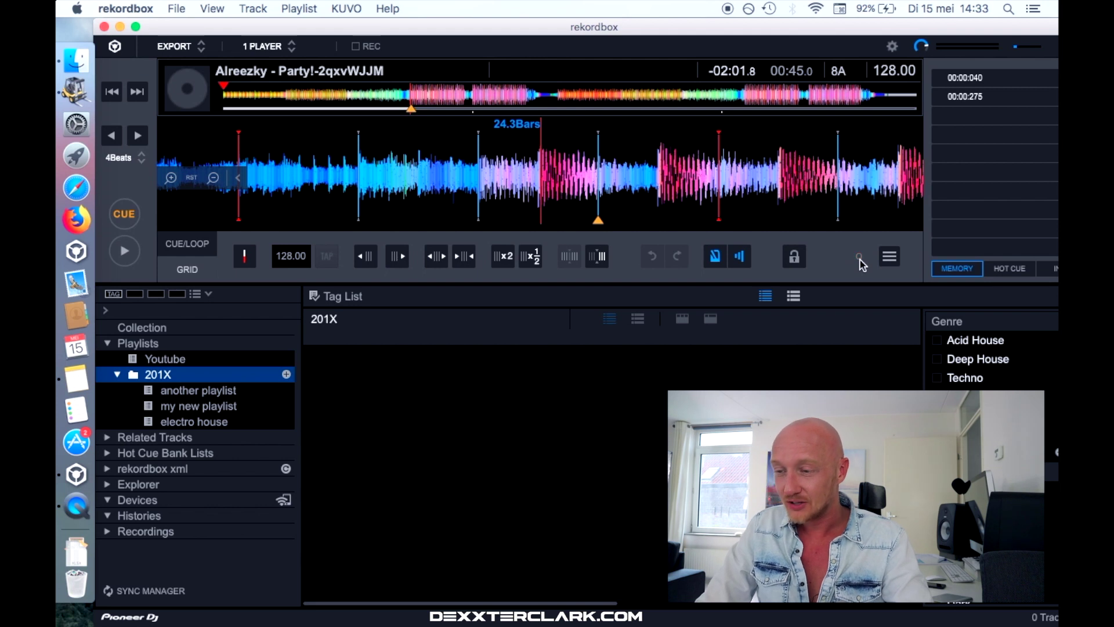
{"action": "left_click", "coordinate": [128, 216]}
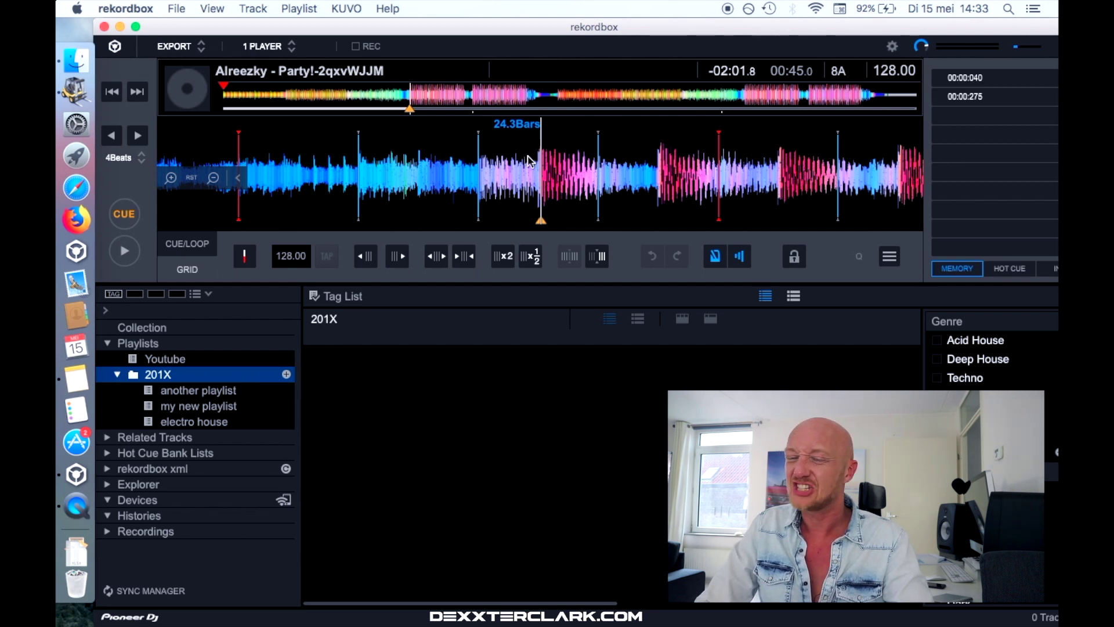
Step: Zoom out the waveform and play through the drop near bar 24 to compare with the grid
{"action": "left_click", "coordinate": [214, 179]}
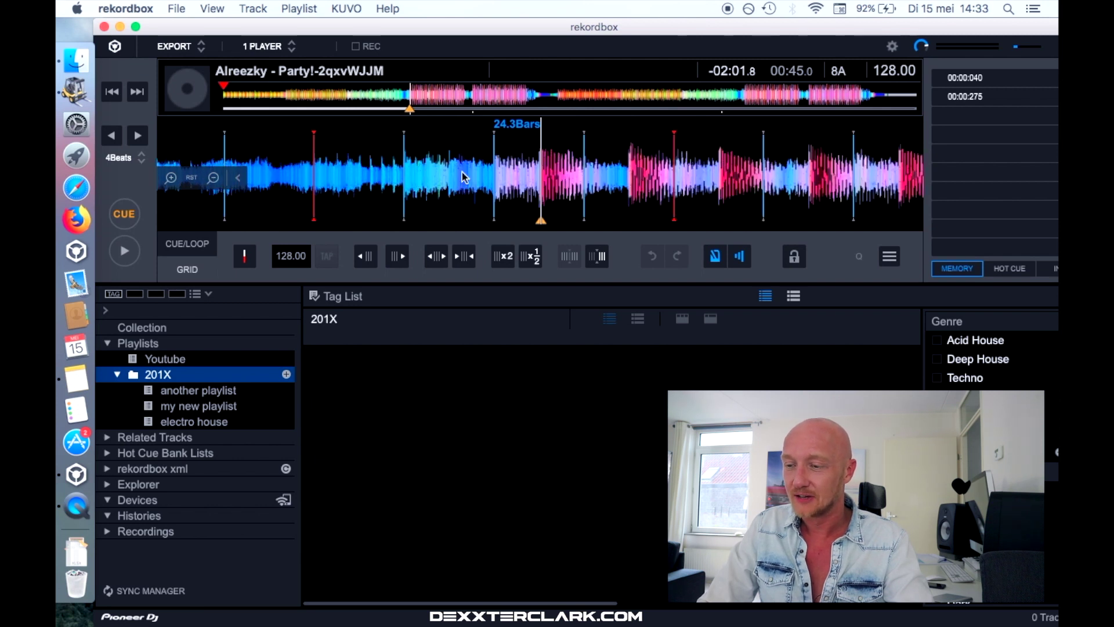
{"action": "left_click_drag", "start_coordinate": [462, 171], "coordinate": [775, 187]}
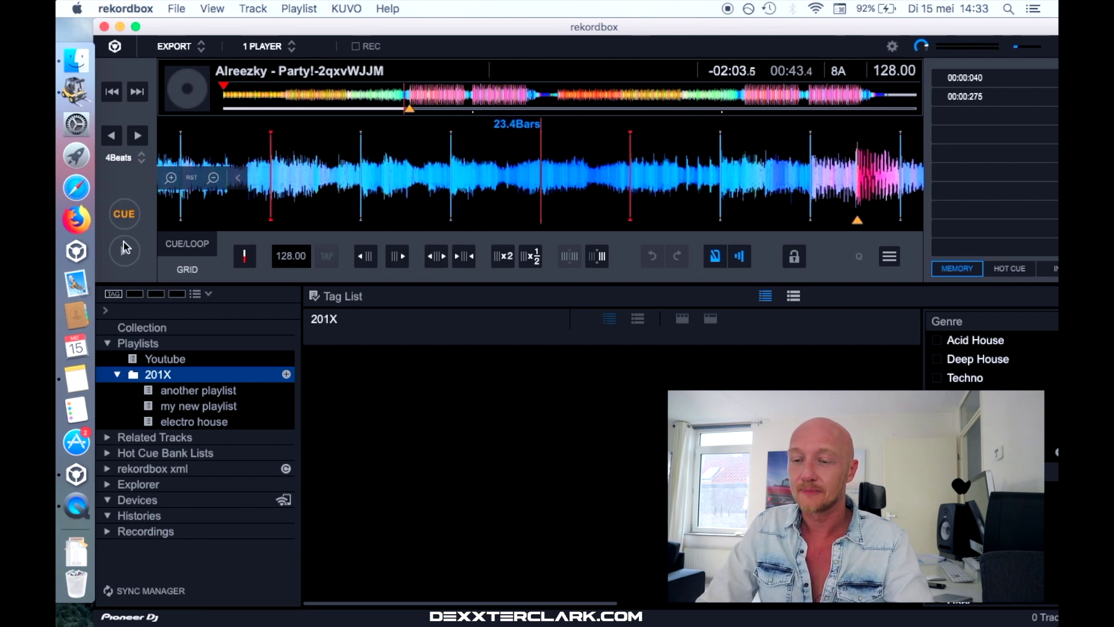
{"action": "left_click", "coordinate": [124, 249]}
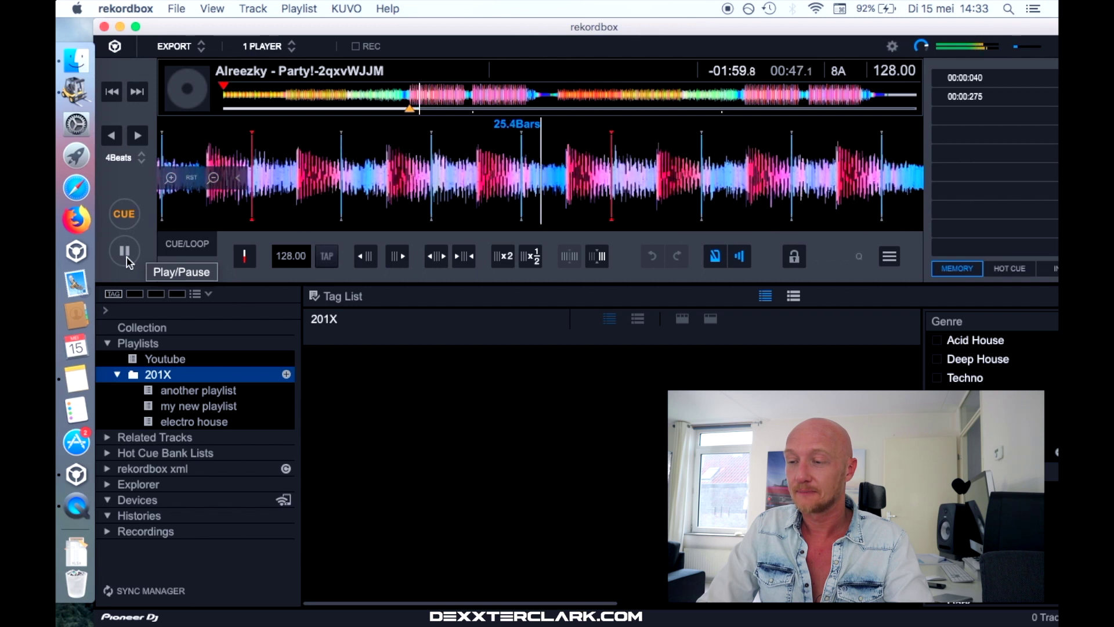
{"action": "left_click", "coordinate": [126, 258]}
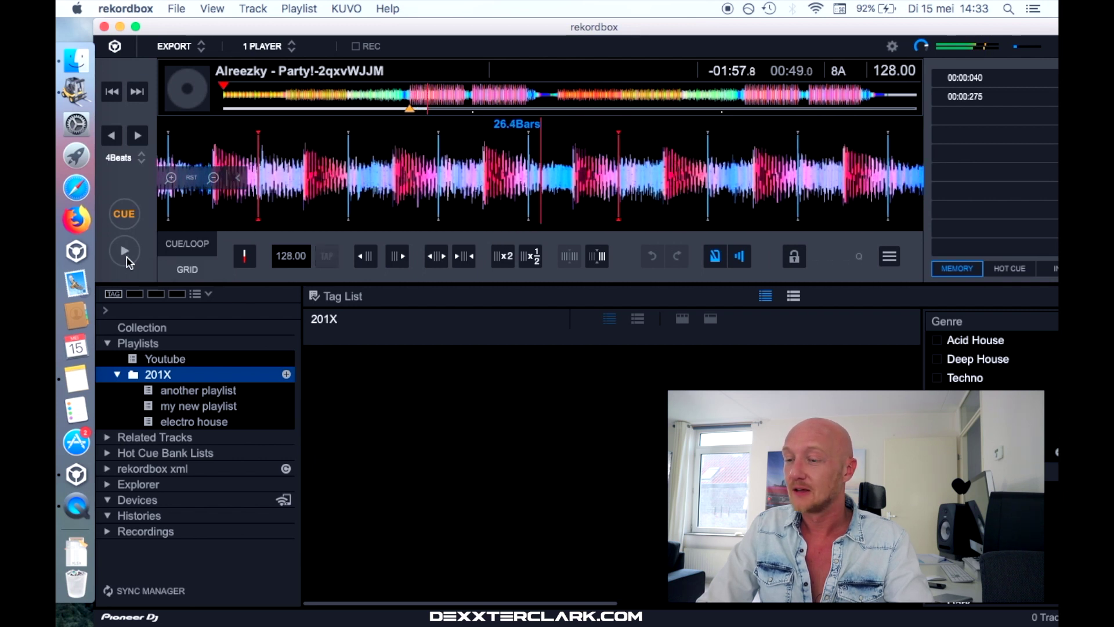
{"action": "left_click_drag", "start_coordinate": [449, 193], "coordinate": [533, 227]}
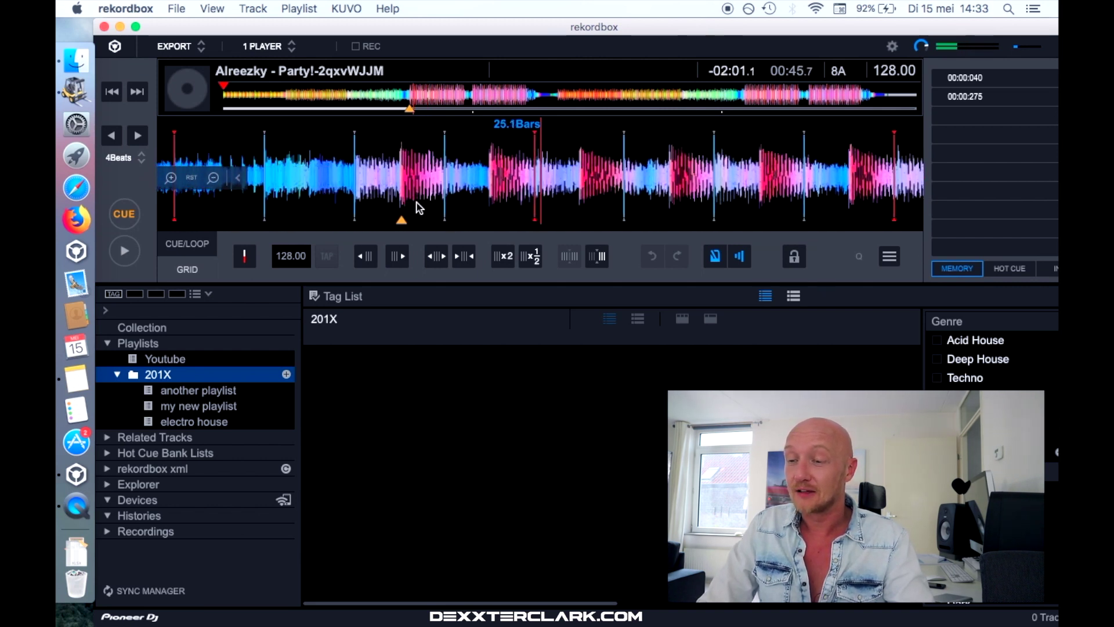
{"action": "left_click_drag", "start_coordinate": [416, 203], "coordinate": [550, 207]}
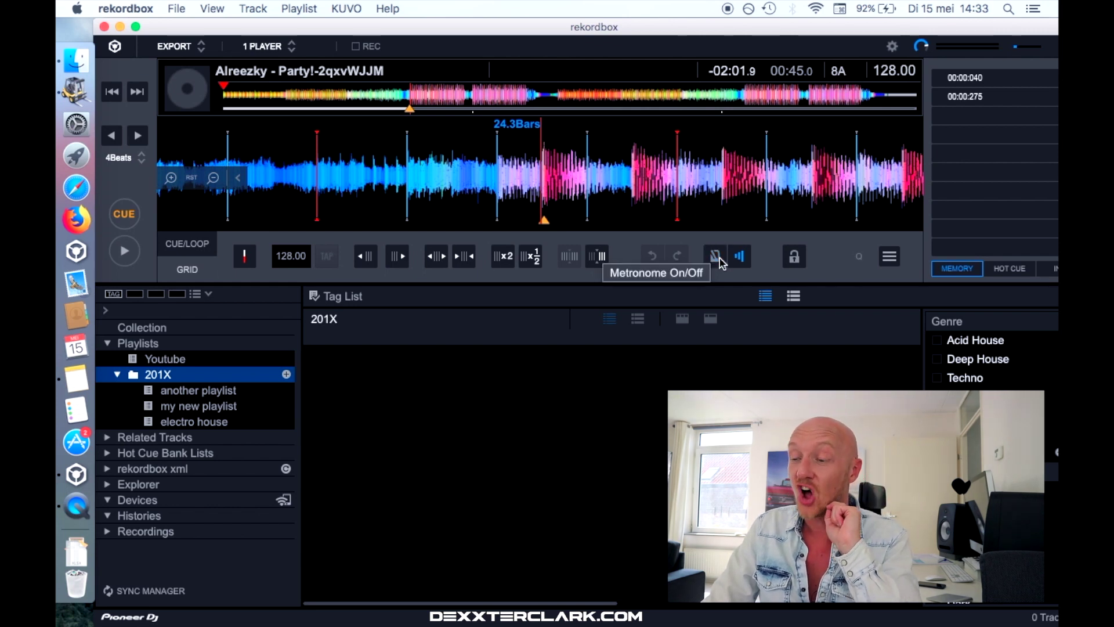
{"action": "left_click", "coordinate": [125, 252]}
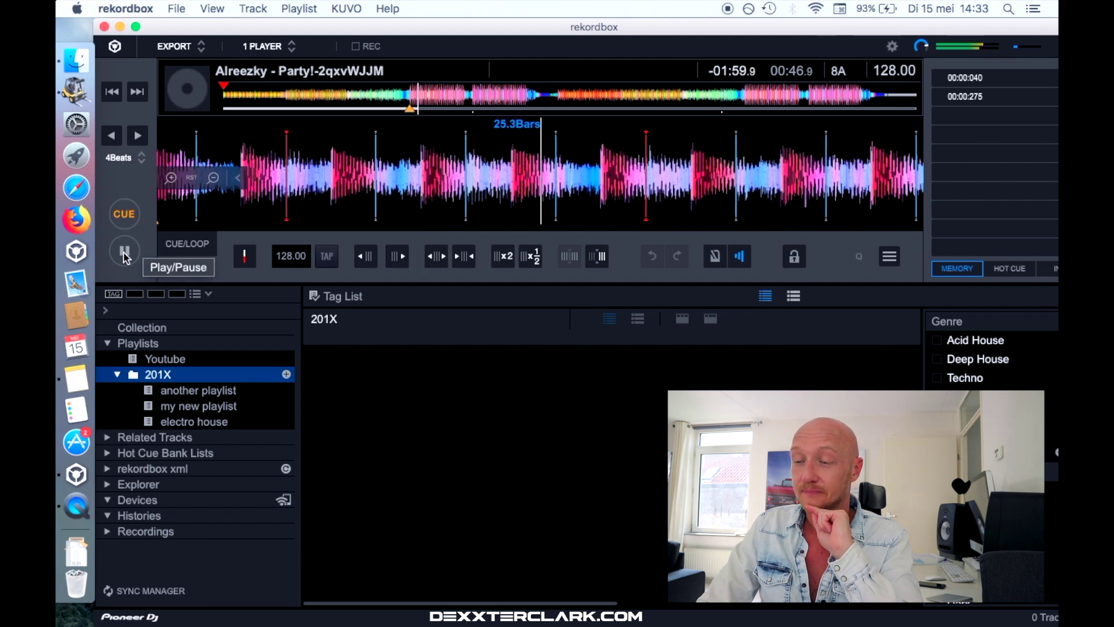
{"action": "left_click", "coordinate": [125, 251]}
Step: Turn on the metronome, replay the drop, and return the playhead to bar 24.3
{"action": "left_click", "coordinate": [715, 256]}
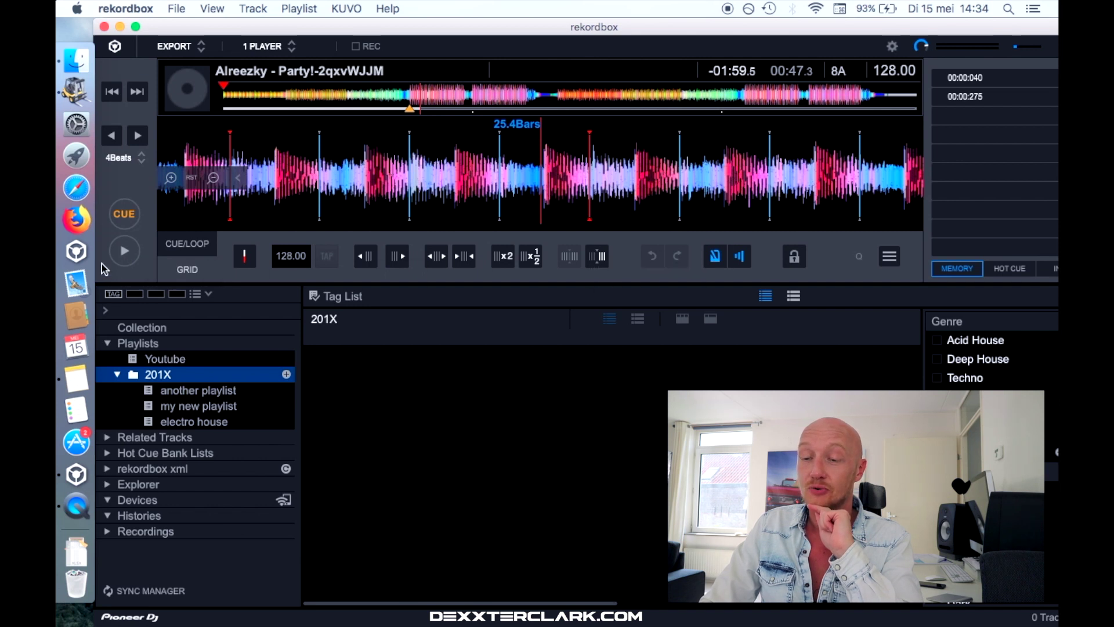
{"action": "left_click", "coordinate": [124, 254]}
{"action": "left_click", "coordinate": [124, 252]}
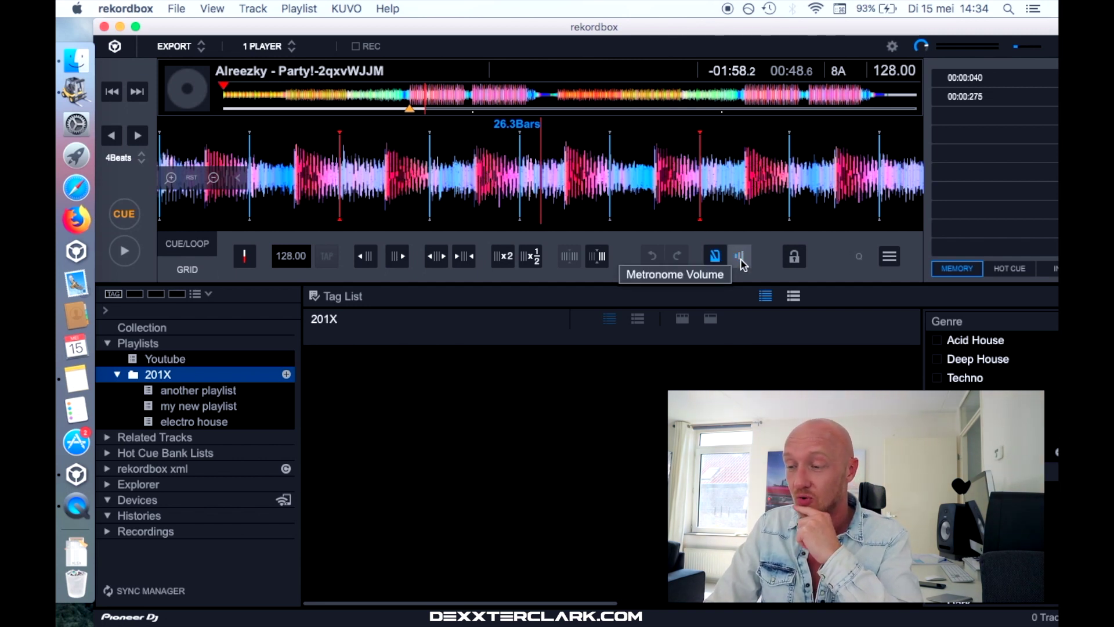
{"action": "left_click", "coordinate": [124, 251]}
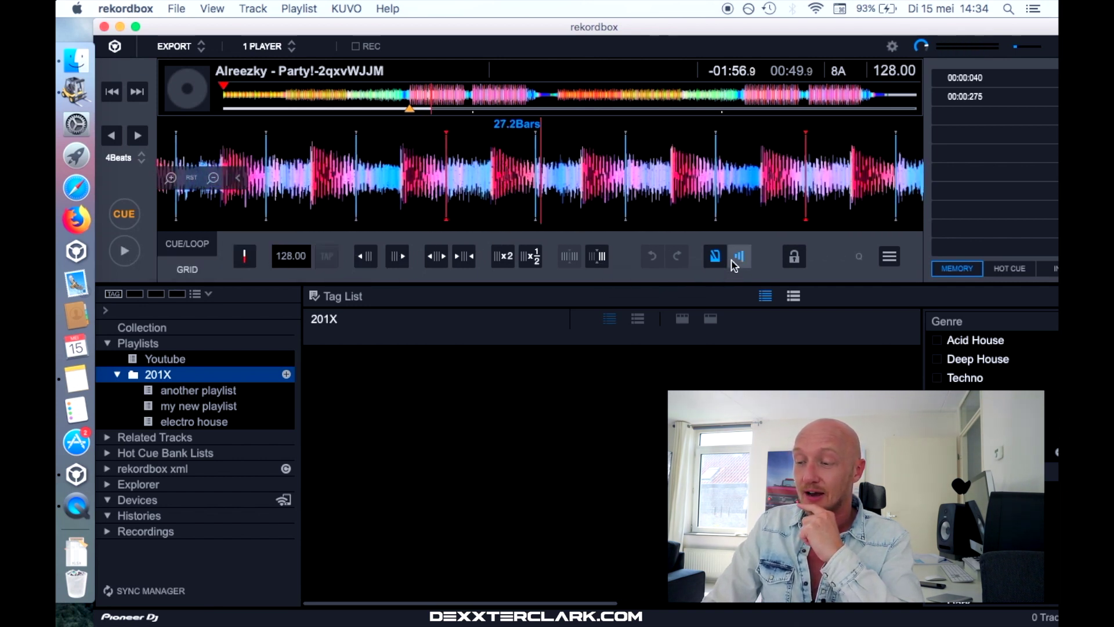
{"action": "left_click", "coordinate": [125, 254]}
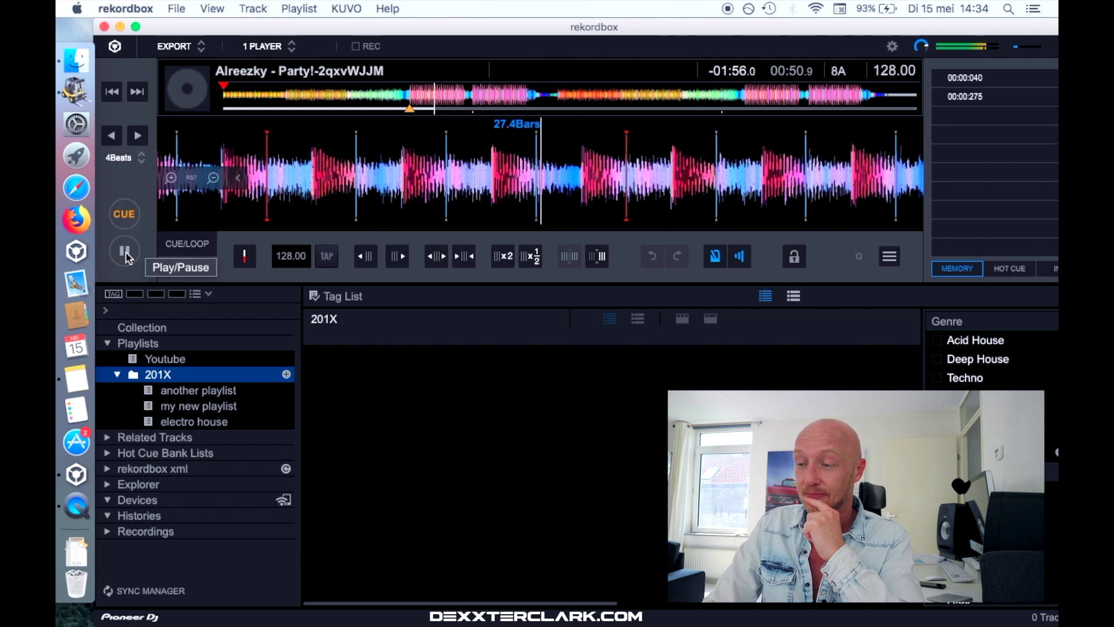
{"action": "scroll", "coordinate": [470, 178], "scroll_direction": "left", "scroll_amount": 5}
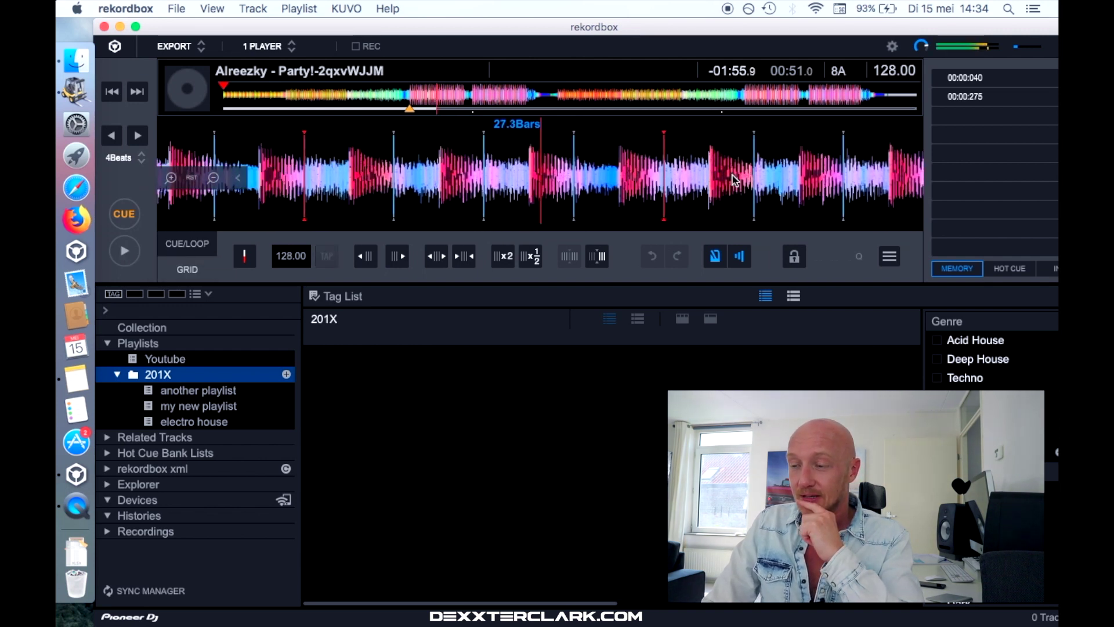
{"action": "left_click_drag", "start_coordinate": [452, 184], "coordinate": [750, 176]}
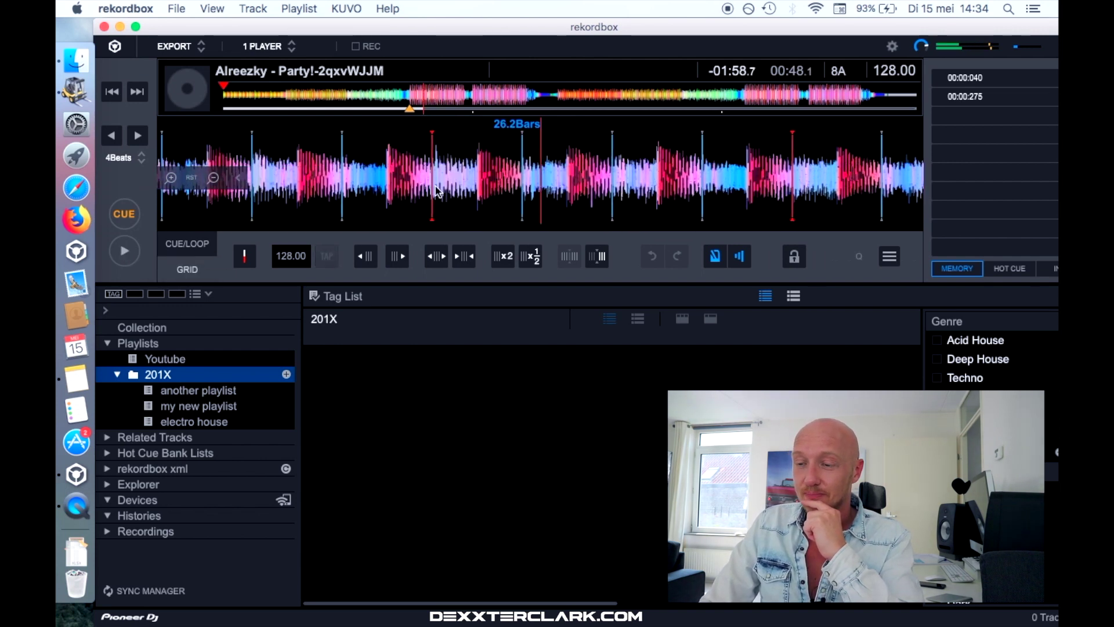
{"action": "left_click_drag", "start_coordinate": [438, 192], "coordinate": [740, 177]}
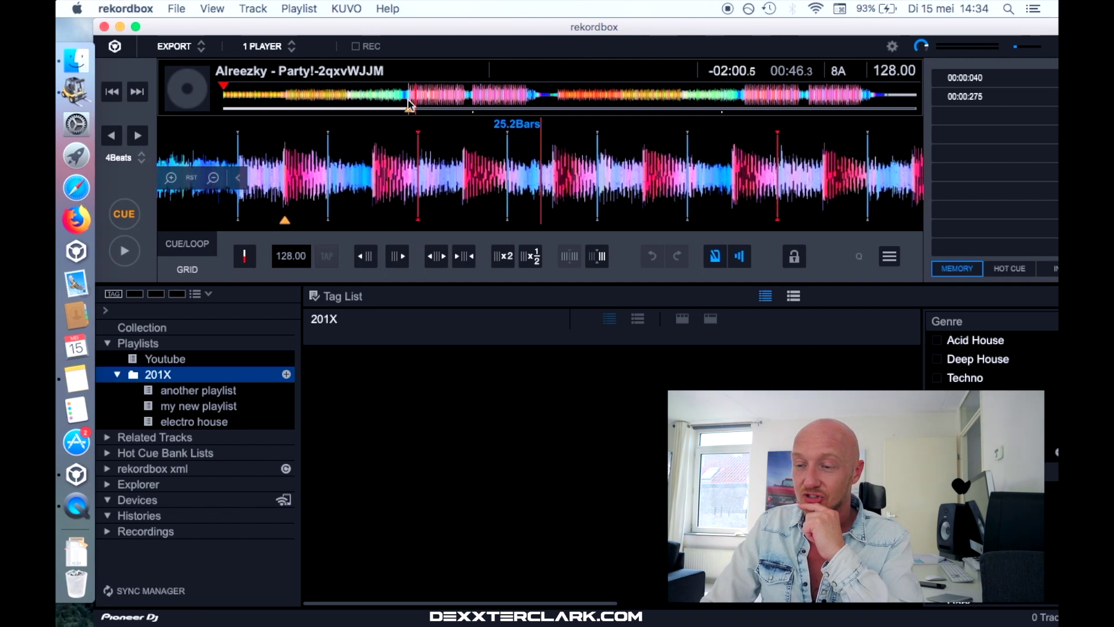
{"action": "left_click_drag", "start_coordinate": [384, 170], "coordinate": [627, 186]}
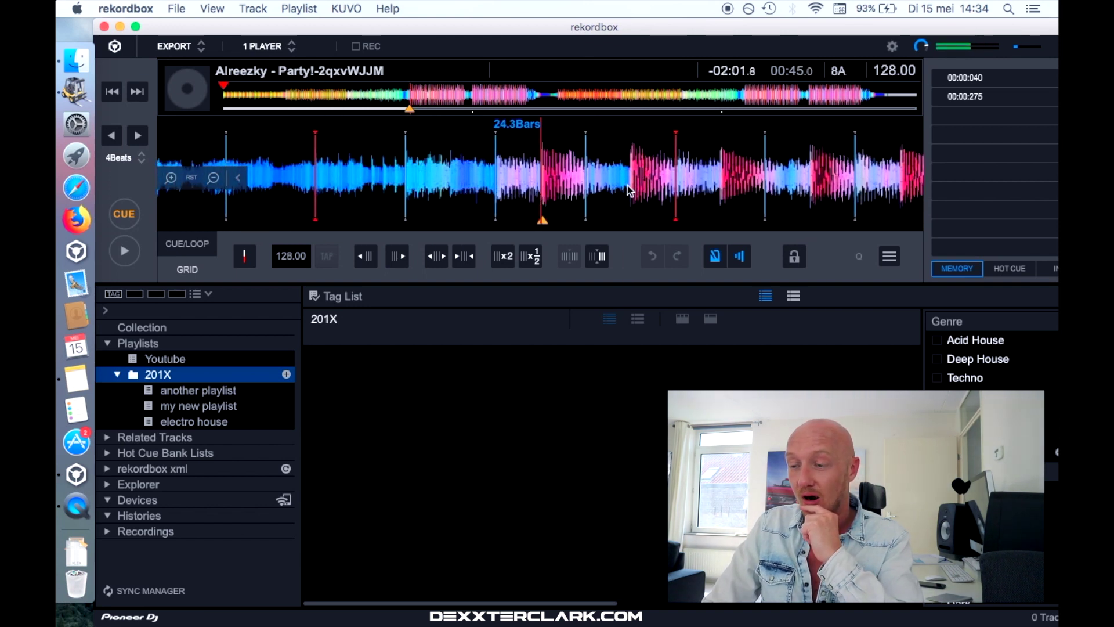
Step: Make the 45.0 s cue position a bar's first beat and play from just before it
{"action": "left_click", "coordinate": [120, 215]}
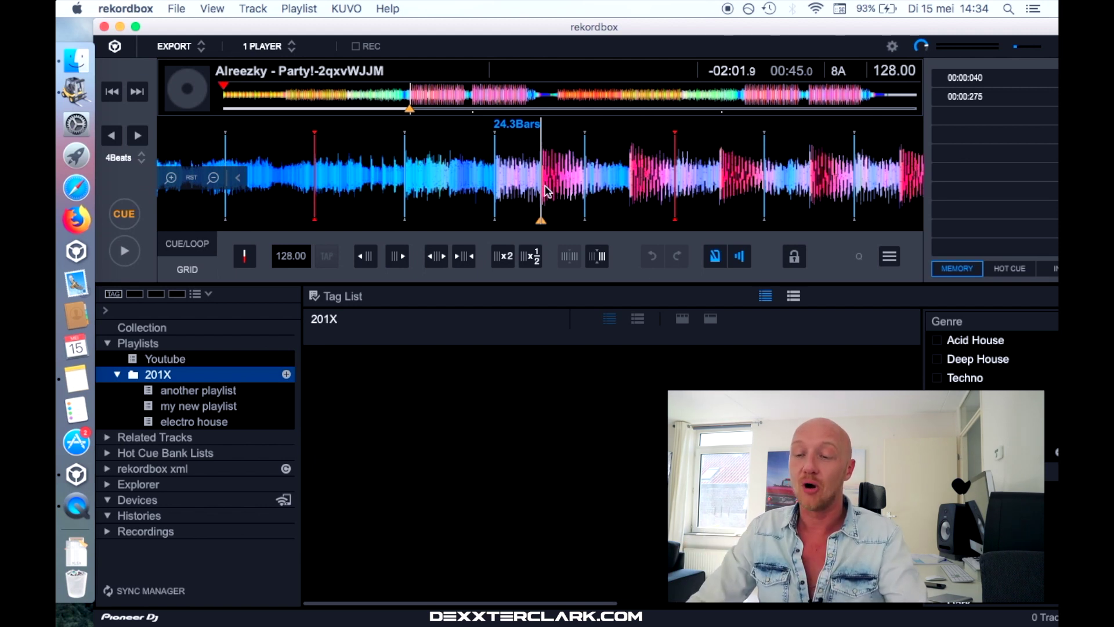
{"action": "left_click", "coordinate": [245, 255]}
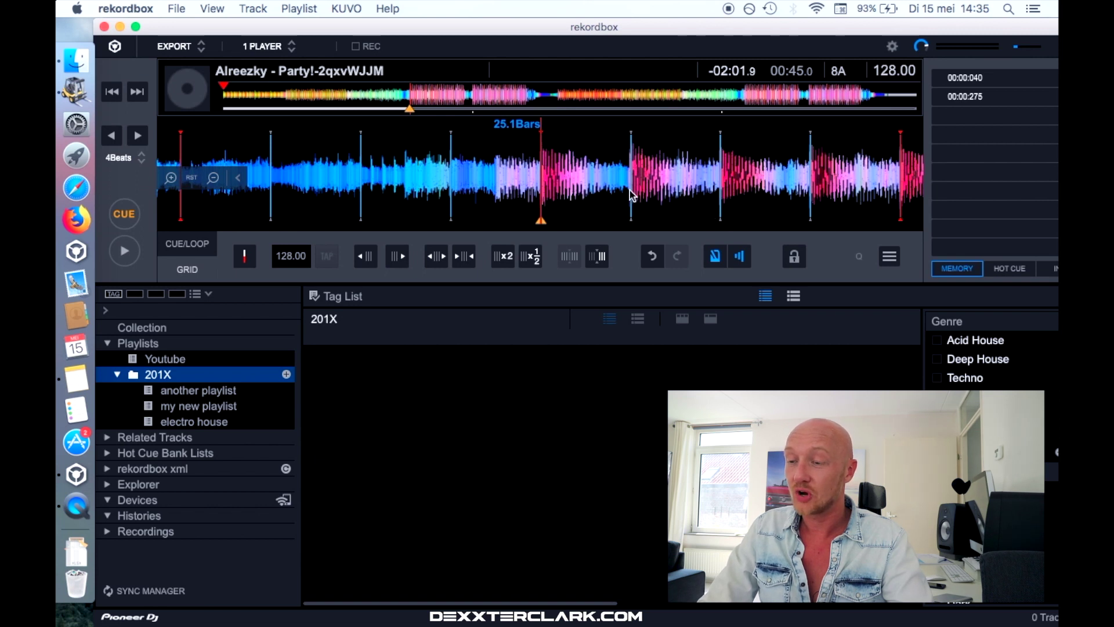
{"action": "left_click_drag", "start_coordinate": [630, 189], "coordinate": [774, 175]}
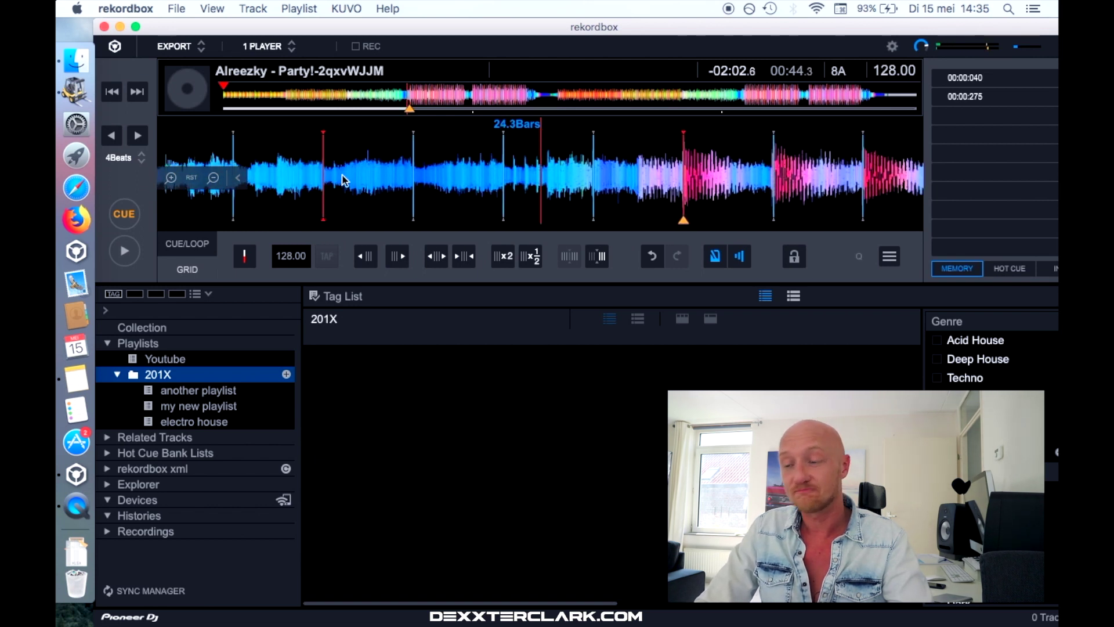
{"action": "left_click_drag", "start_coordinate": [342, 180], "coordinate": [561, 146]}
{"action": "left_click", "coordinate": [124, 252]}
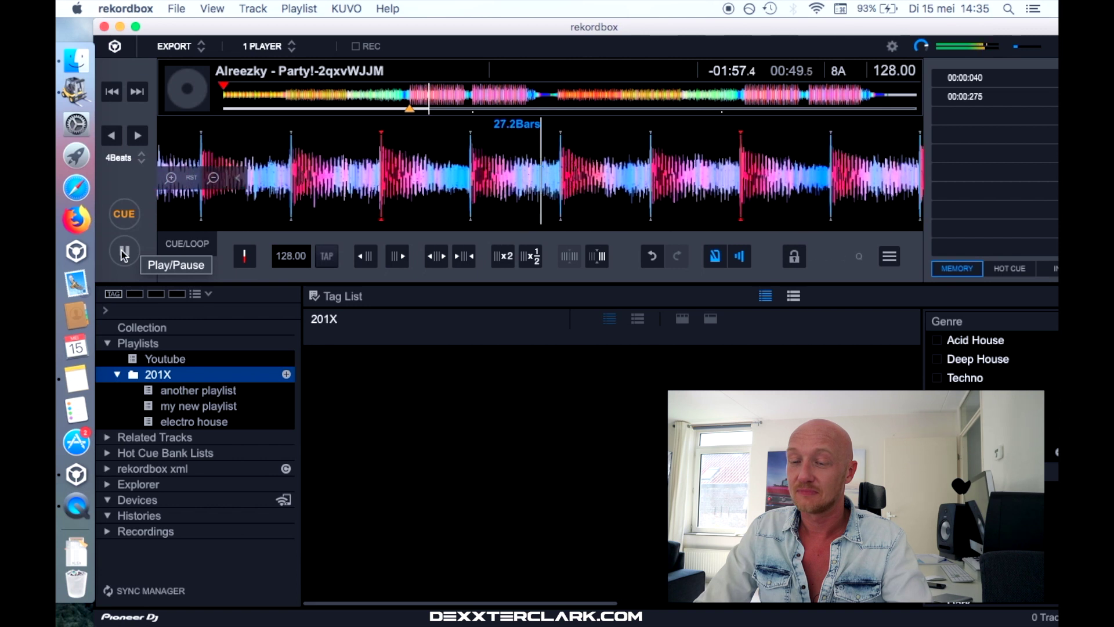
Step: Stop at the bar 25.1 downbeat and zoom in twice to inspect the grid marker on the kick
{"action": "left_click", "coordinate": [123, 253]}
{"action": "left_click_drag", "start_coordinate": [366, 209], "coordinate": [704, 190]}
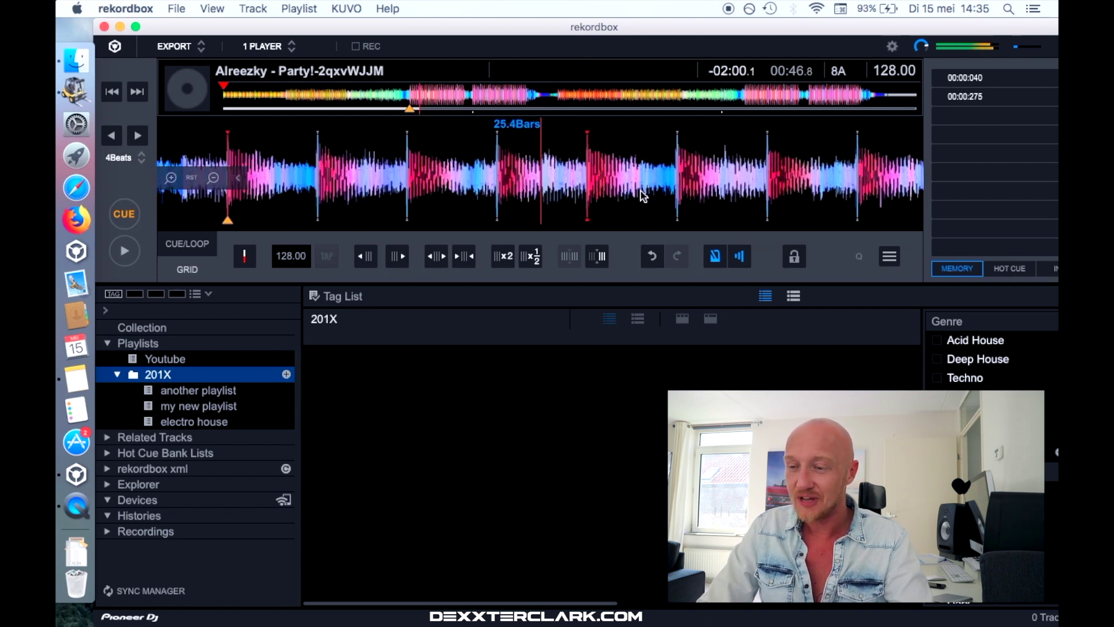
{"action": "left_click_drag", "start_coordinate": [361, 204], "coordinate": [648, 215]}
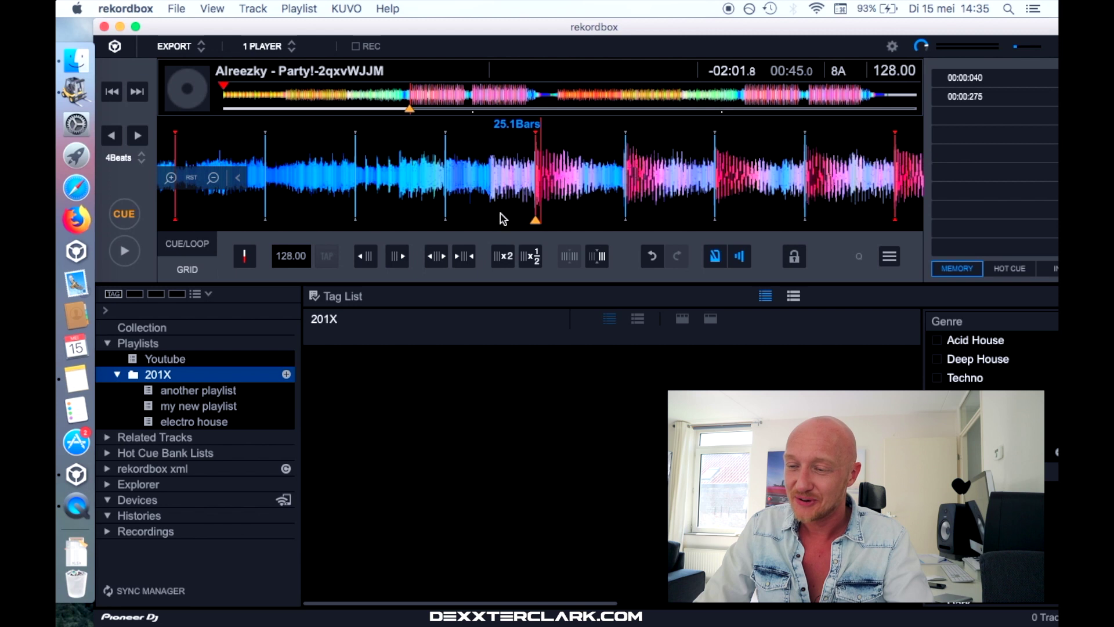
{"action": "left_click", "coordinate": [170, 179]}
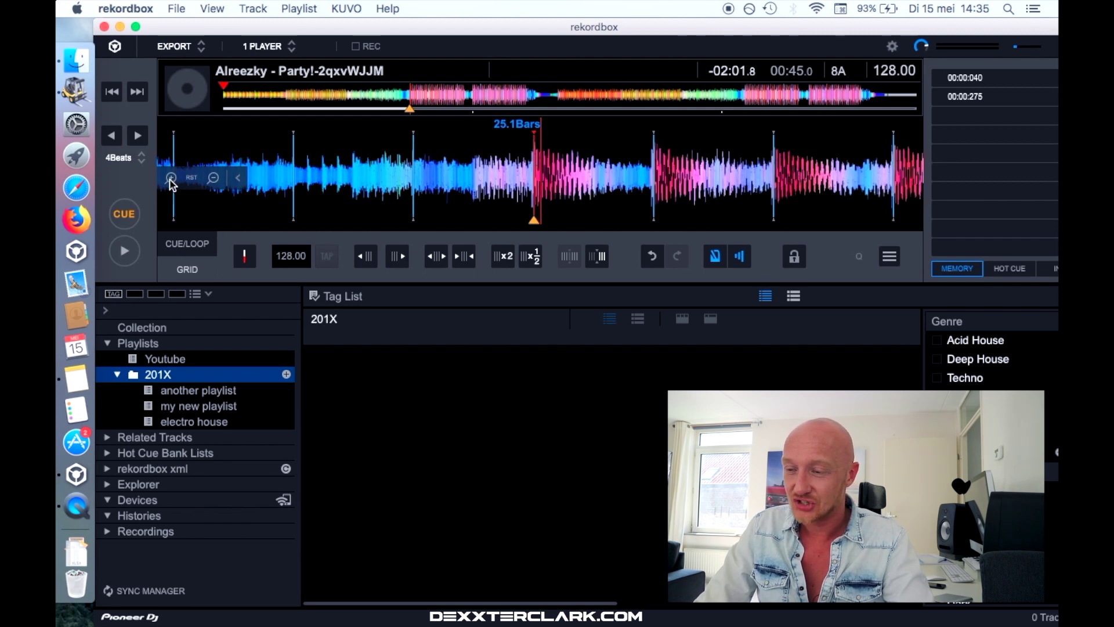
{"action": "left_click", "coordinate": [171, 178]}
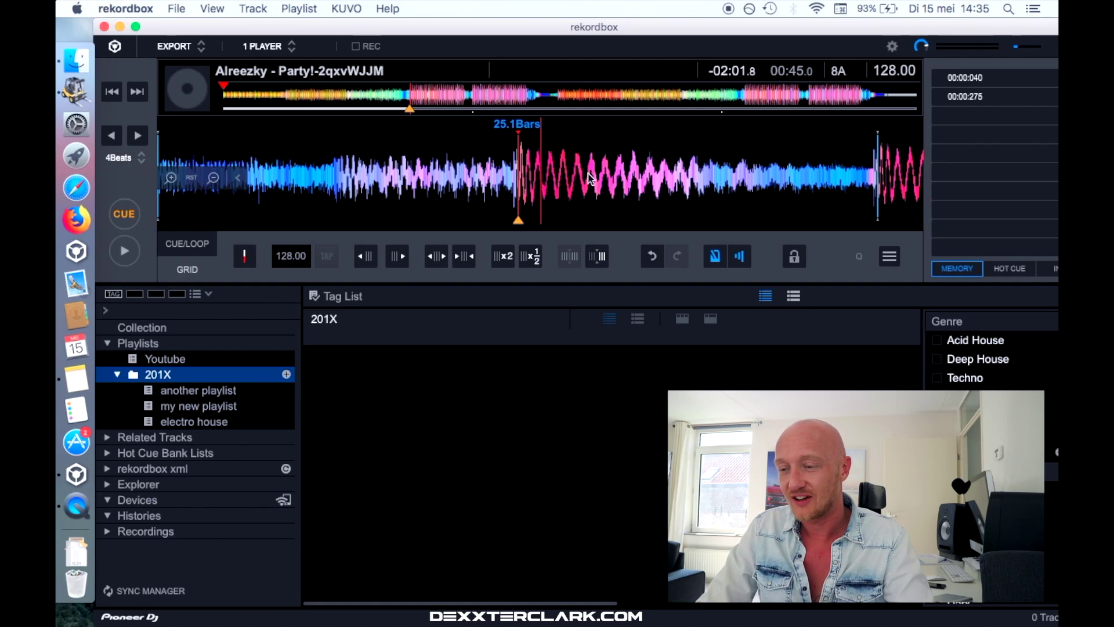
{"action": "left_click_drag", "start_coordinate": [589, 176], "coordinate": [619, 182]}
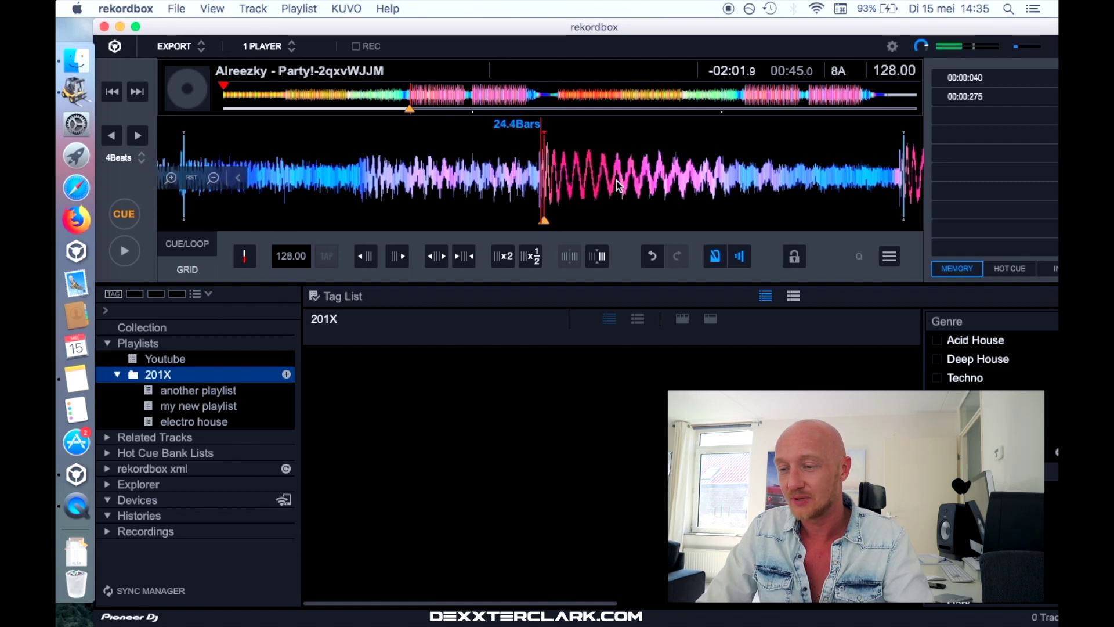
{"action": "left_click_drag", "start_coordinate": [619, 182], "coordinate": [592, 183]}
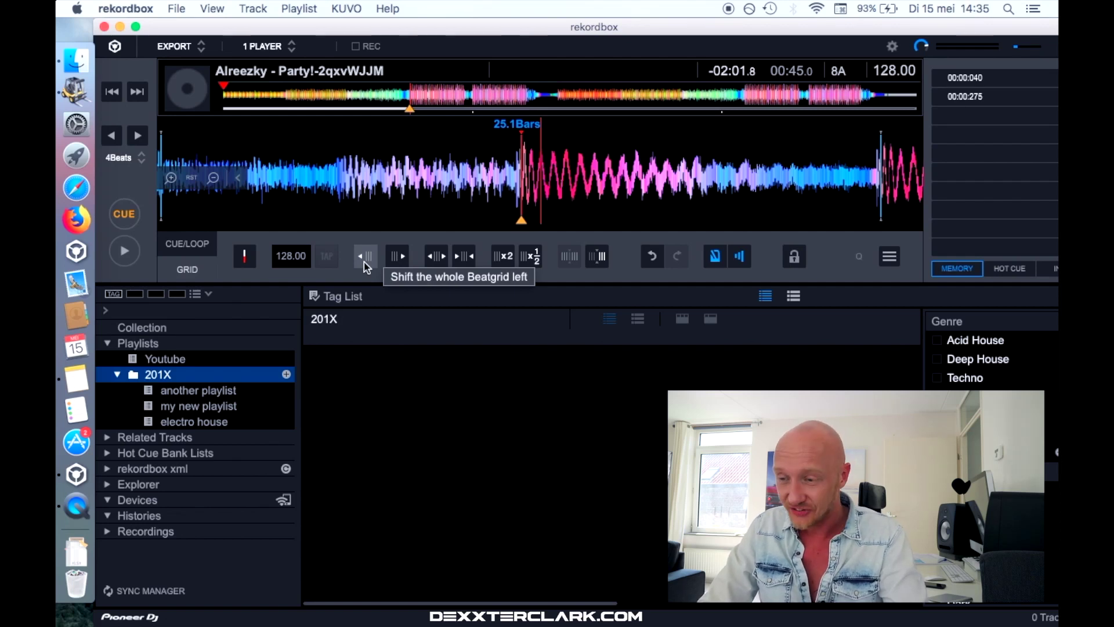
{"action": "left_click", "coordinate": [212, 181]}
{"action": "left_click", "coordinate": [213, 181]}
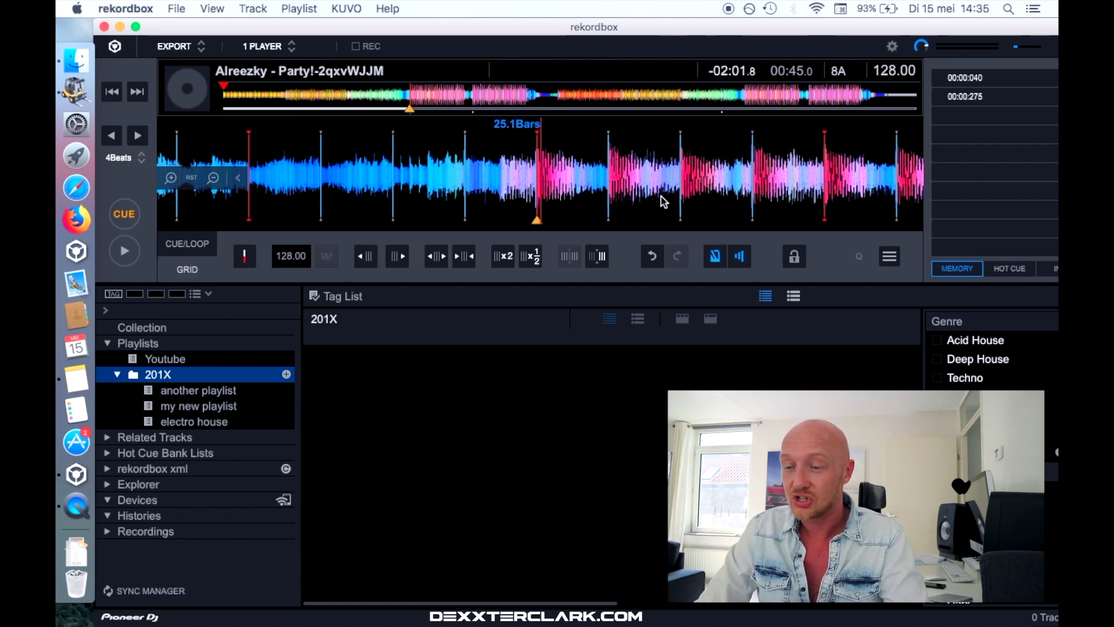
{"action": "left_click", "coordinate": [364, 257]}
{"action": "left_click", "coordinate": [364, 257]}
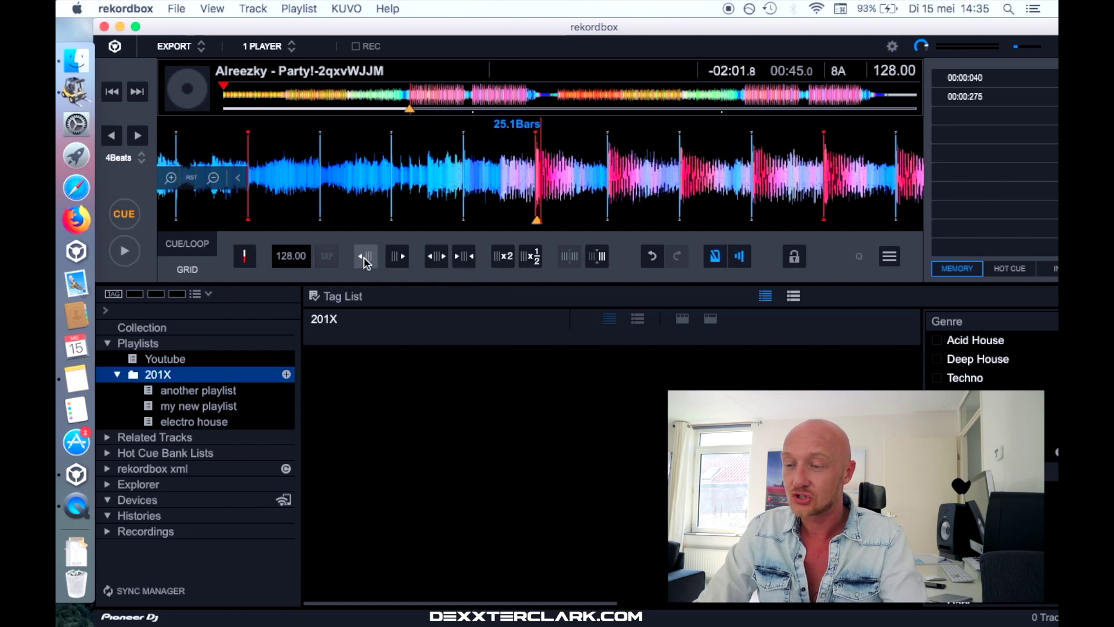
{"action": "left_click", "coordinate": [364, 258]}
{"action": "left_click", "coordinate": [364, 258]}
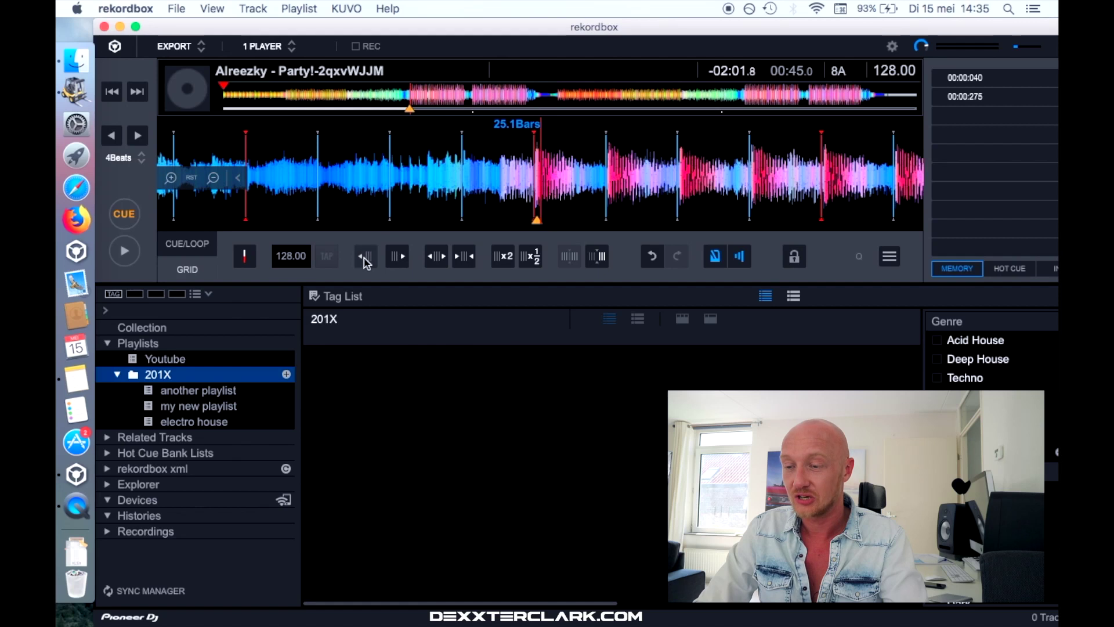
{"action": "left_click", "coordinate": [364, 258]}
{"action": "left_click", "coordinate": [364, 258]}
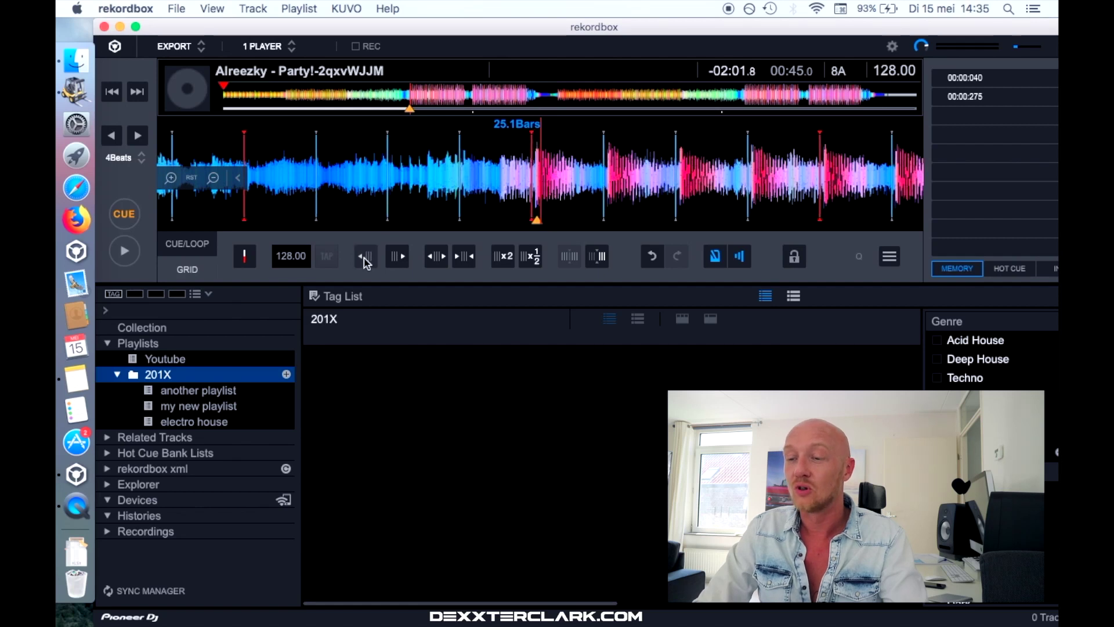
{"action": "left_click", "coordinate": [364, 257]}
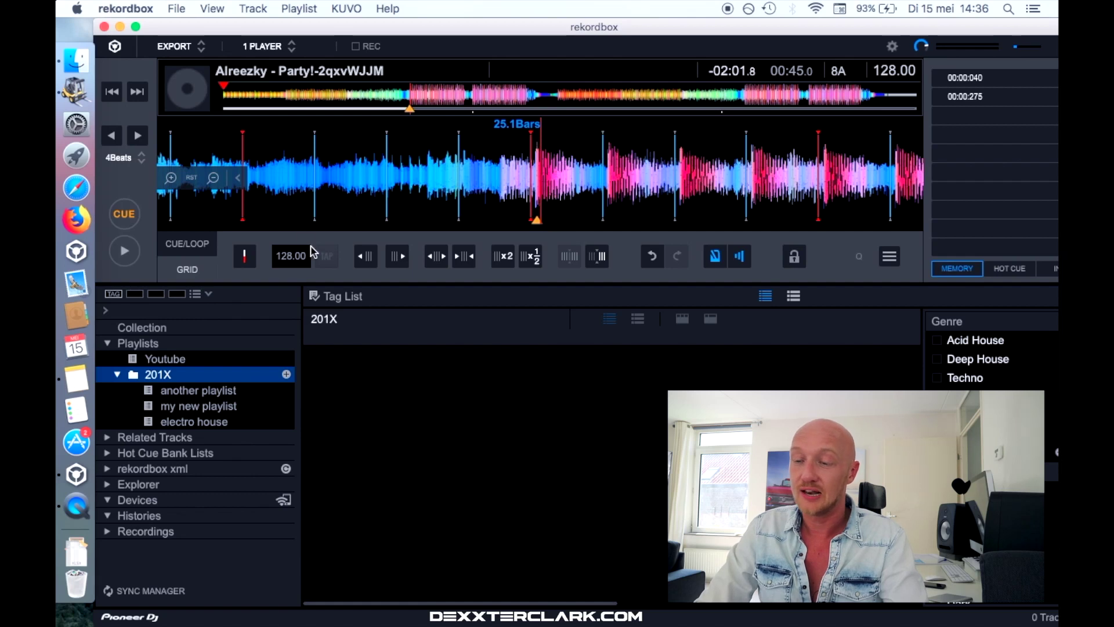
{"action": "left_click", "coordinate": [396, 258]}
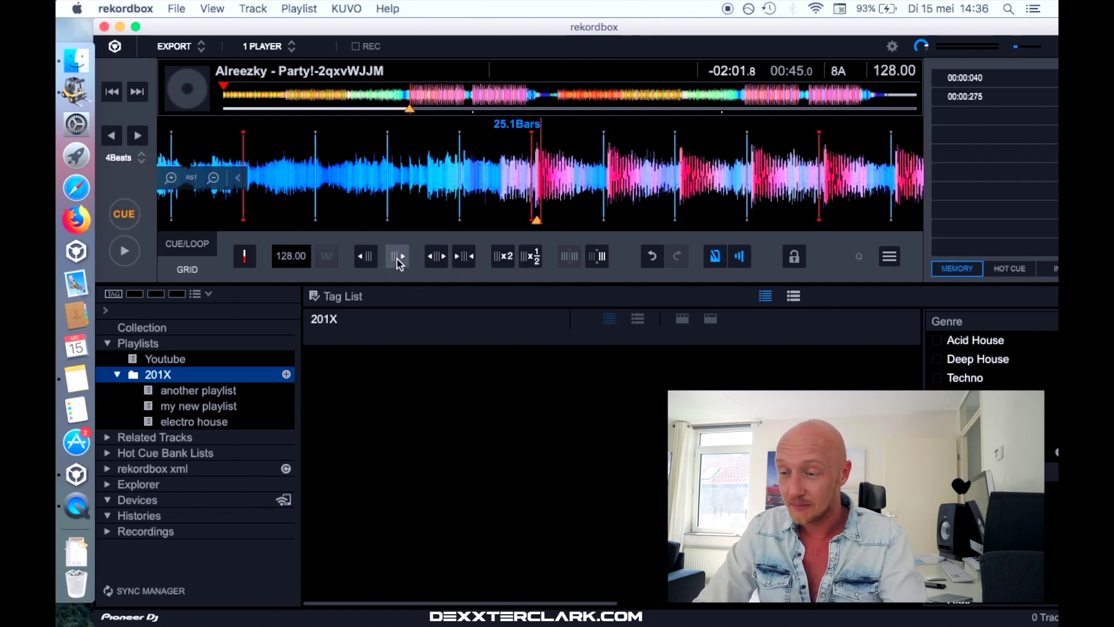
{"action": "left_click", "coordinate": [397, 257]}
{"action": "left_click", "coordinate": [397, 258]}
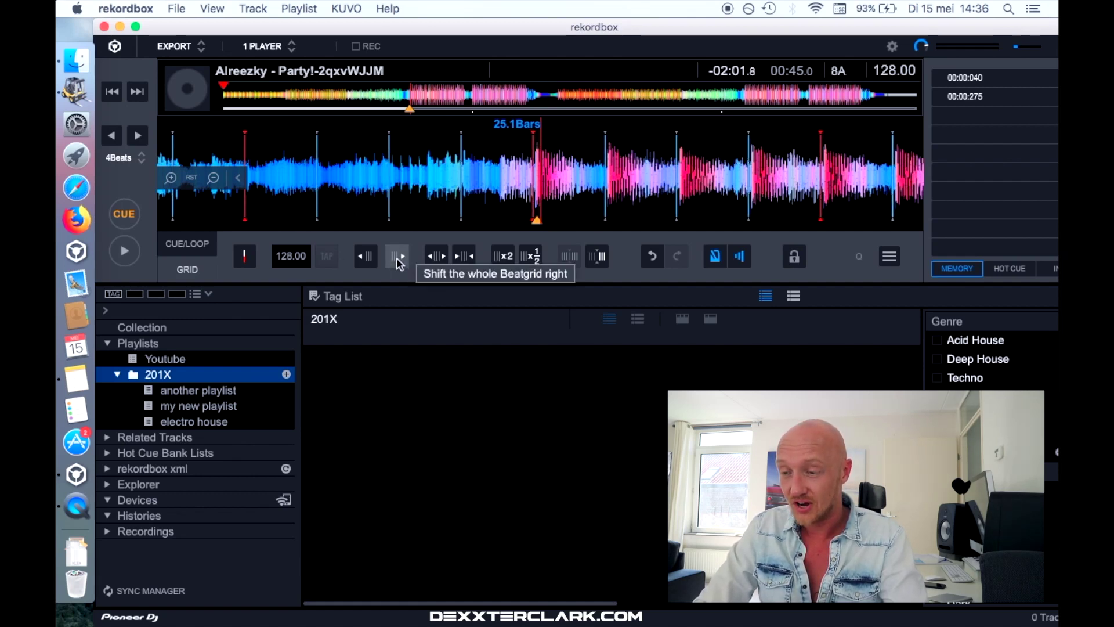
{"action": "left_click", "coordinate": [397, 258]}
{"action": "left_click", "coordinate": [397, 259]}
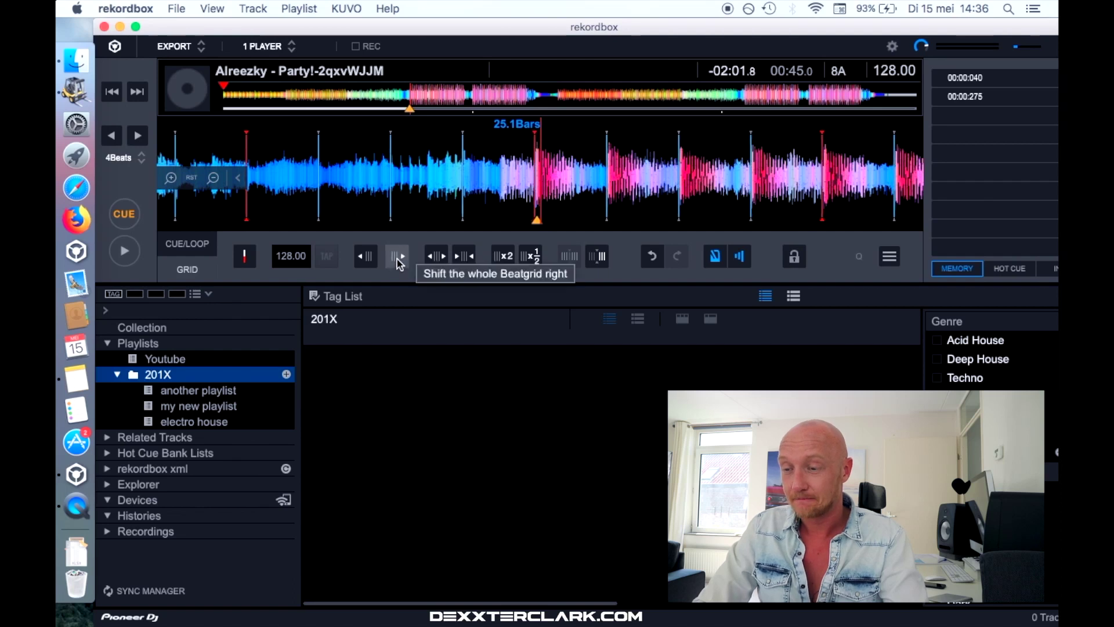
{"action": "left_click", "coordinate": [397, 259]}
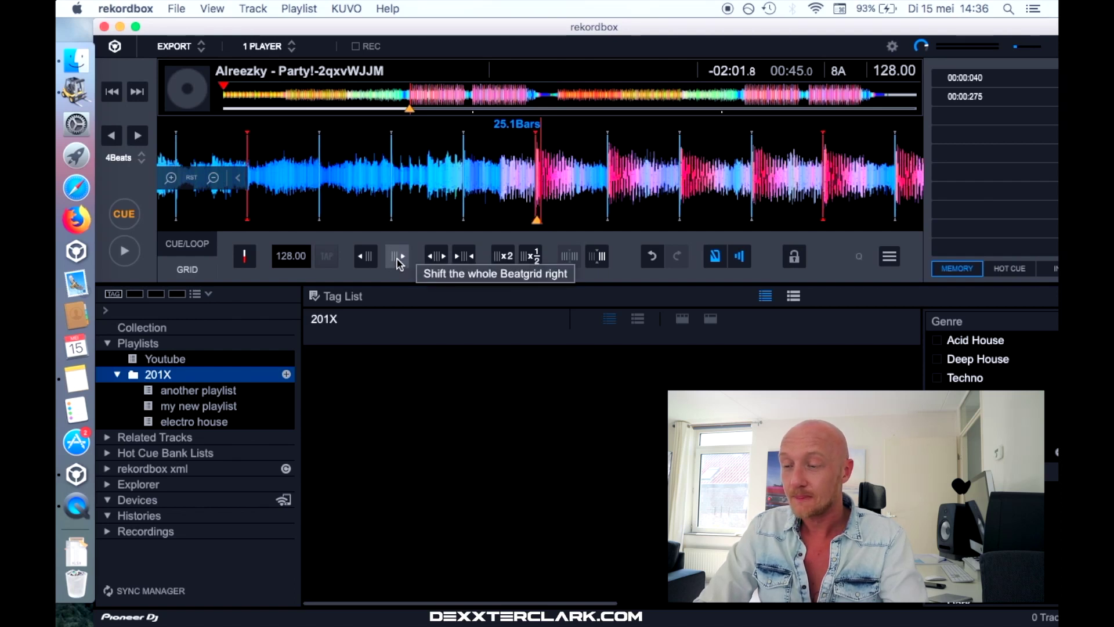
Step: Play the track briefly and pause at 01:00.0, bar 32.3
{"action": "left_click", "coordinate": [129, 251]}
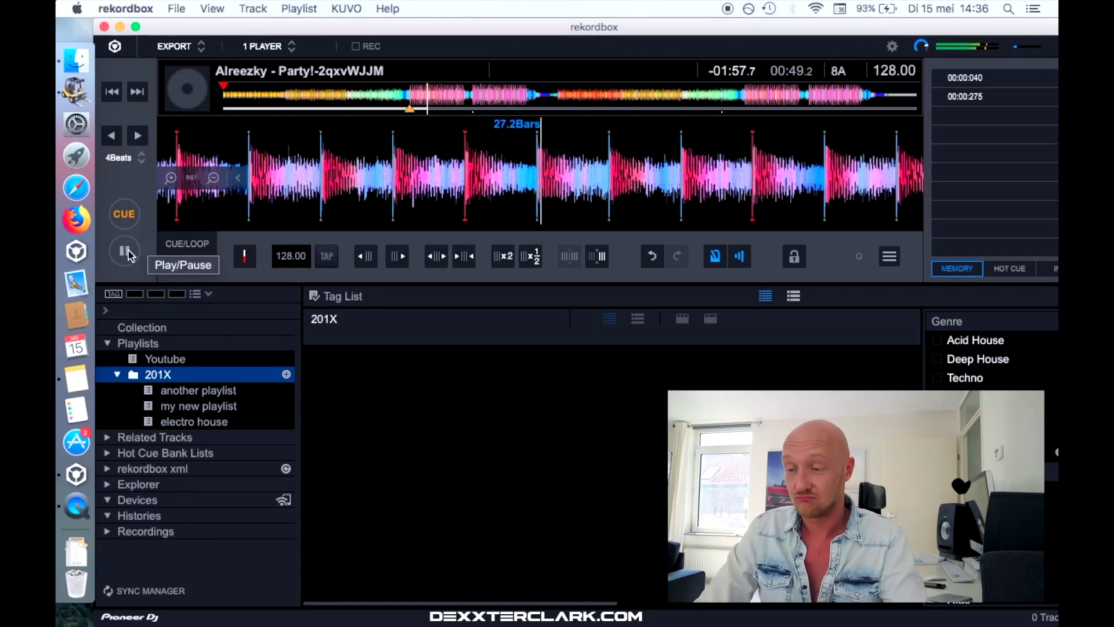
{"action": "left_click", "coordinate": [128, 252]}
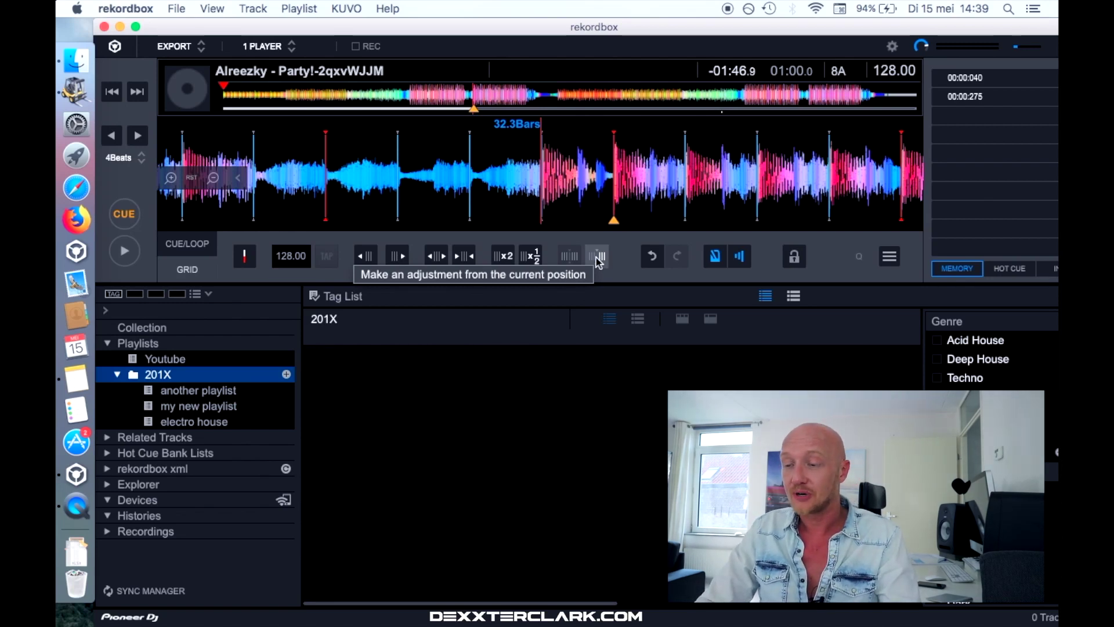
Step: Realign the grid at the one-minute mark, making it a downbeat at bar 33.1, 128.00 BPM
{"action": "left_click", "coordinate": [596, 257]}
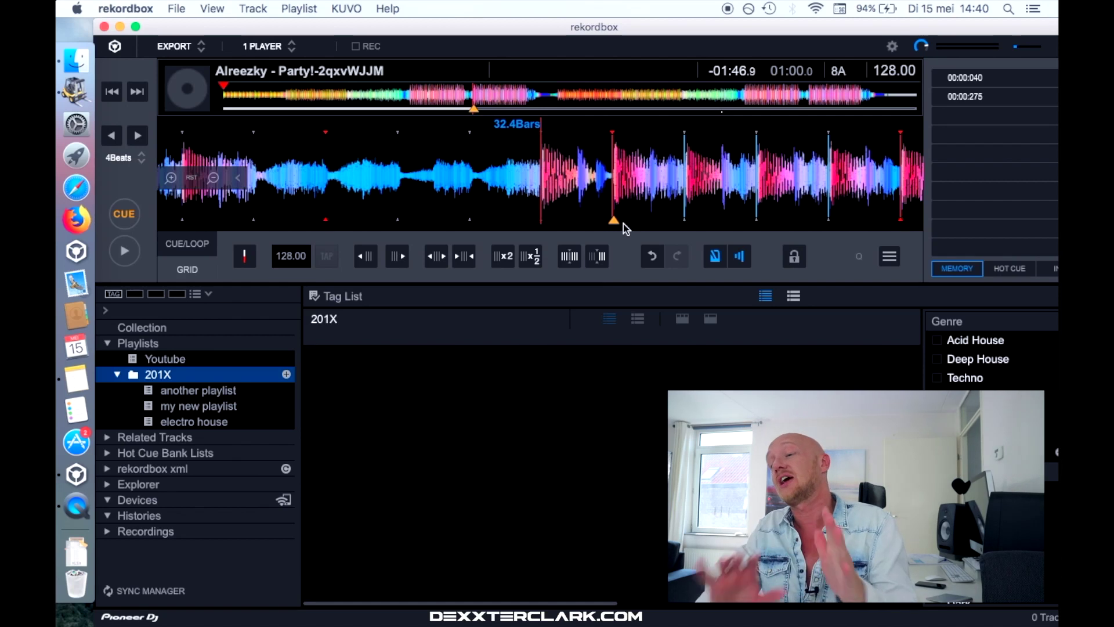
{"action": "left_click", "coordinate": [252, 264]}
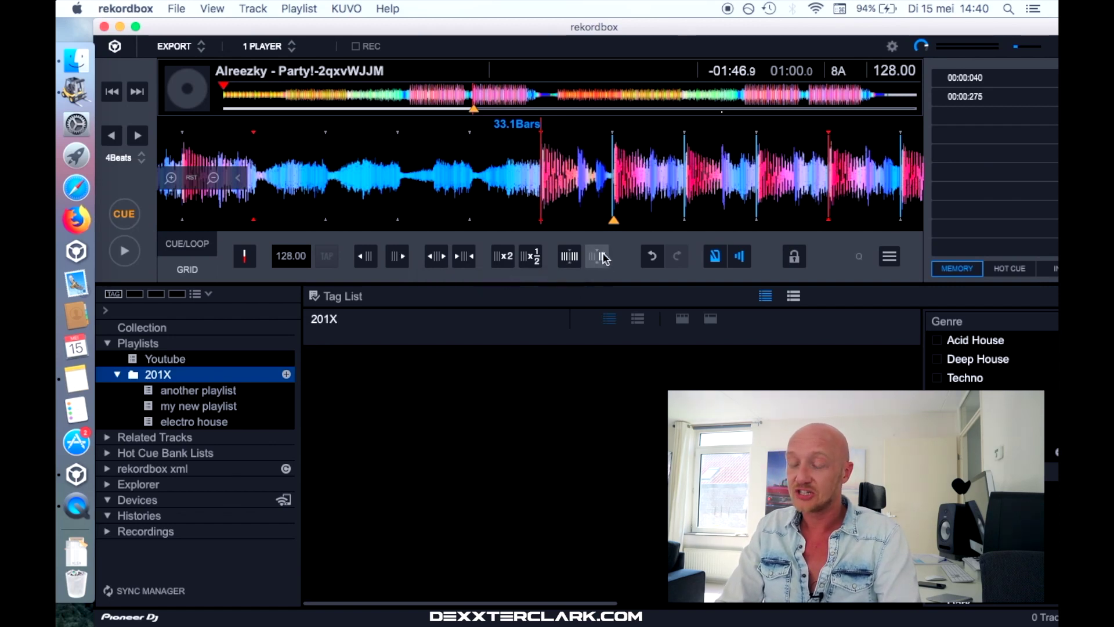
Step: Revert the bar change, nudge the beat grid seven steps later, then two back earlier
{"action": "left_click", "coordinate": [403, 262]}
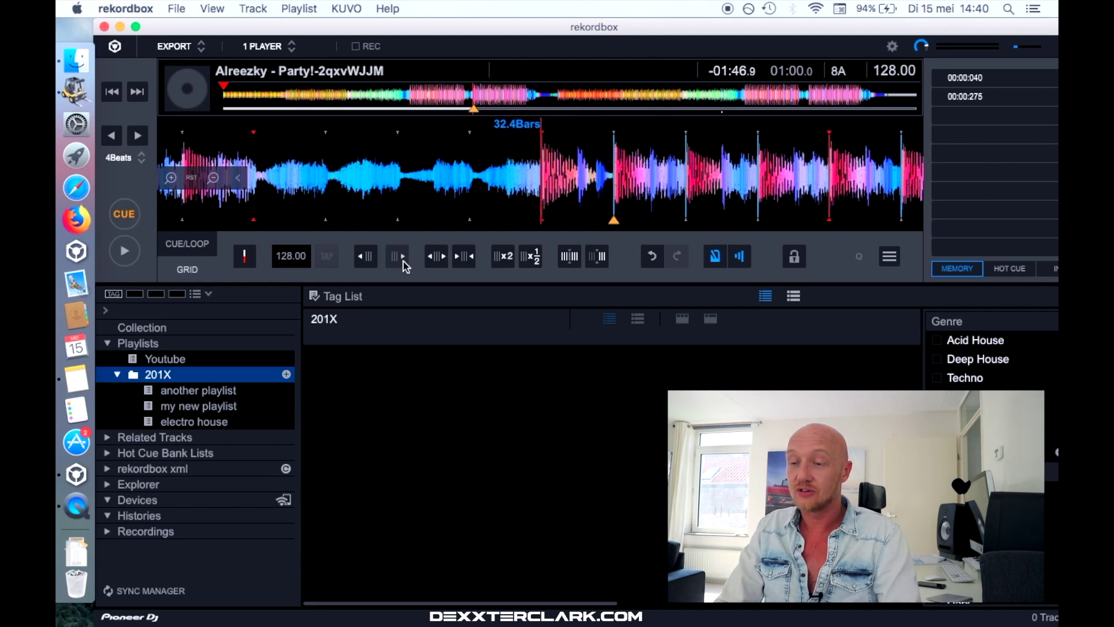
{"action": "left_click", "coordinate": [403, 261]}
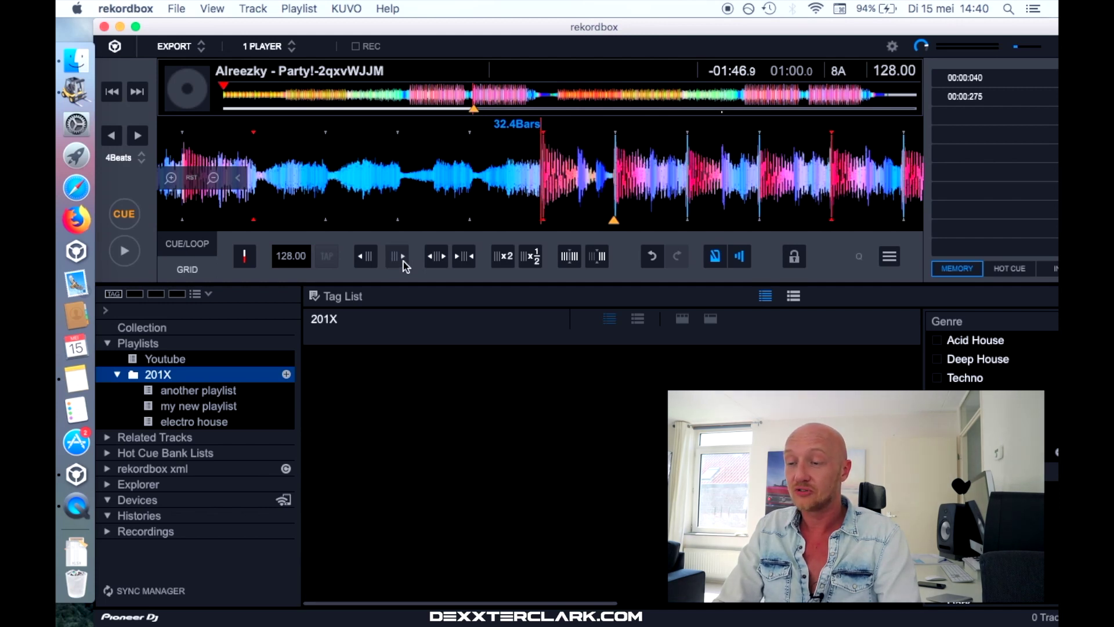
{"action": "left_click", "coordinate": [403, 261]}
{"action": "left_click", "coordinate": [402, 261]}
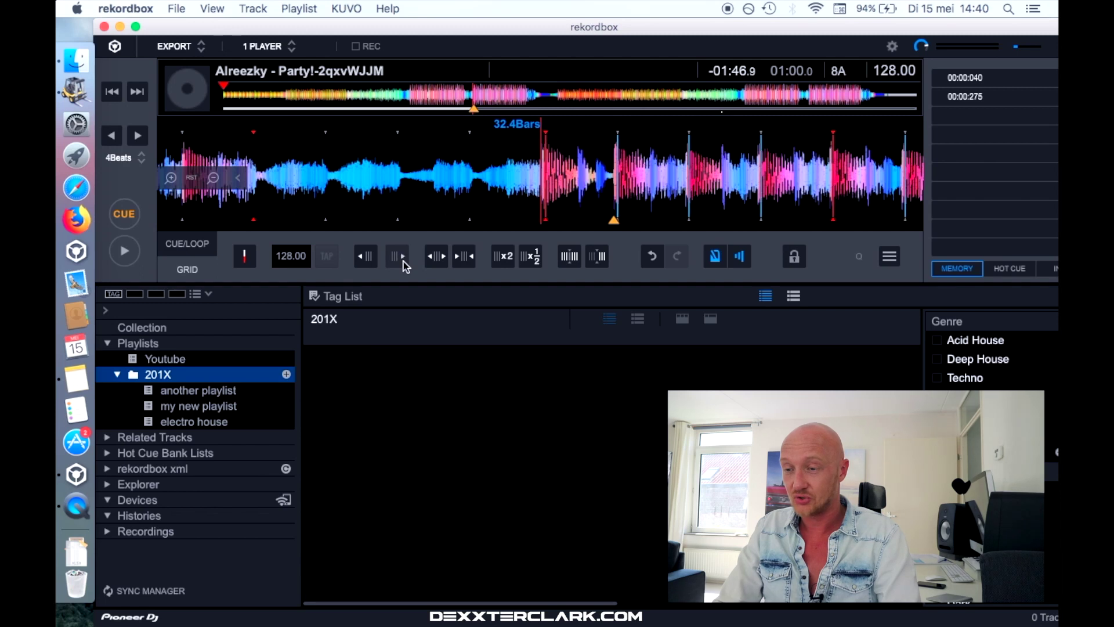
{"action": "left_click", "coordinate": [403, 261]}
{"action": "left_click", "coordinate": [403, 261]}
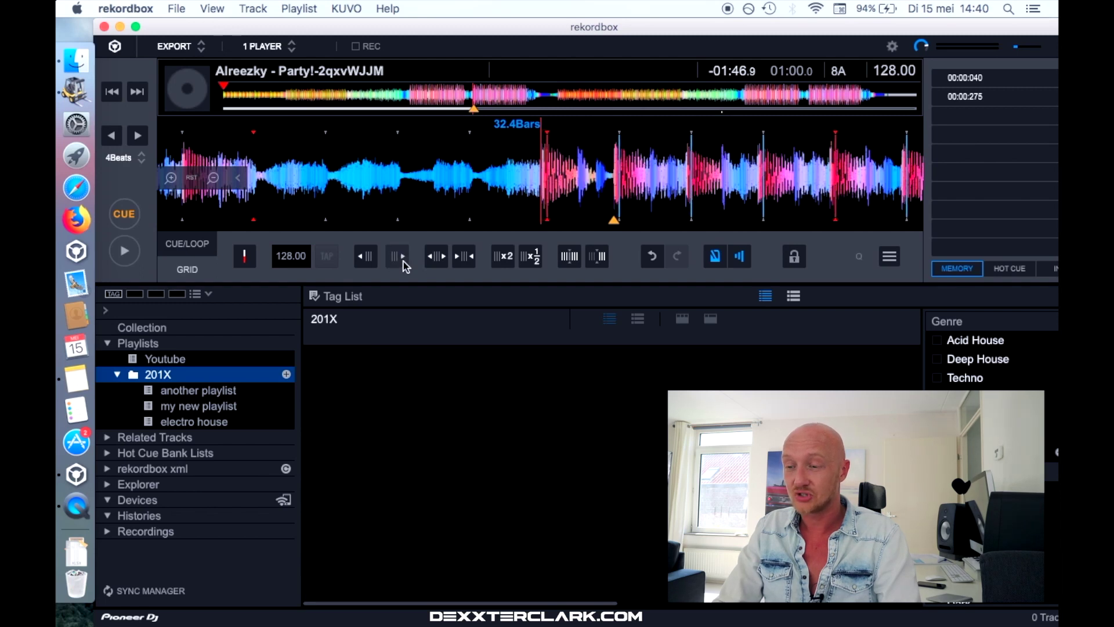
{"action": "left_click", "coordinate": [403, 261]}
{"action": "left_click", "coordinate": [403, 261]}
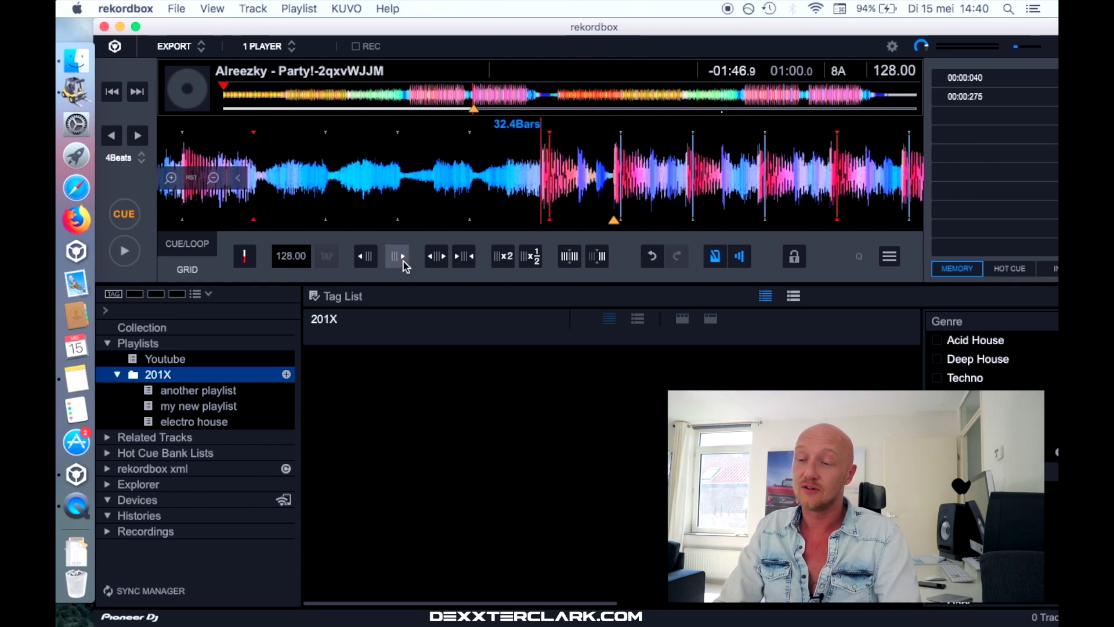
{"action": "left_click", "coordinate": [366, 261]}
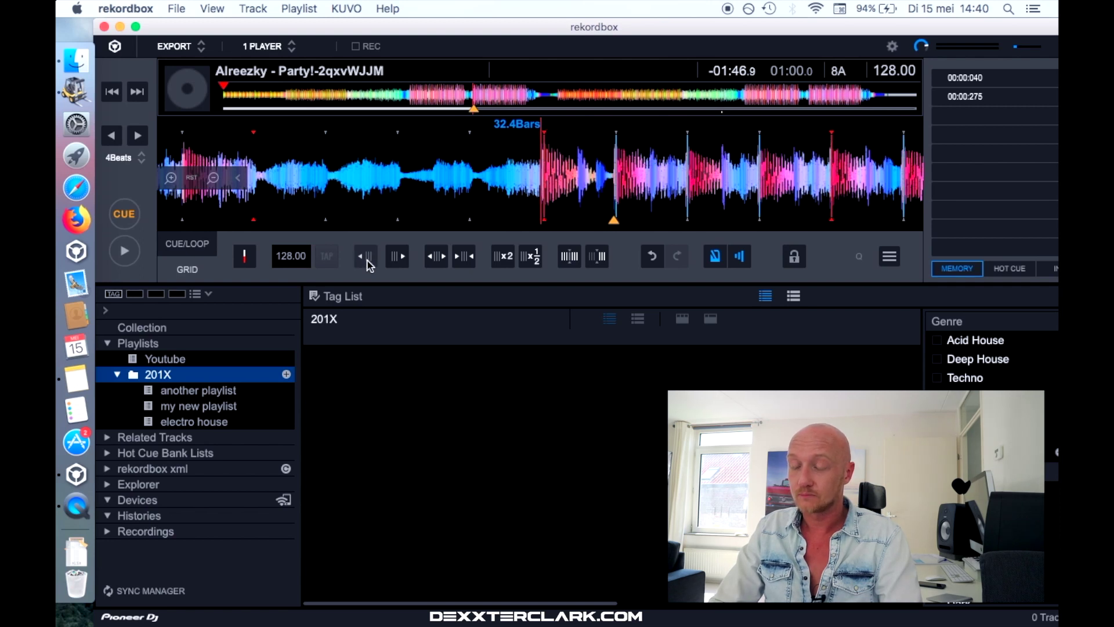
{"action": "left_click", "coordinate": [366, 262]}
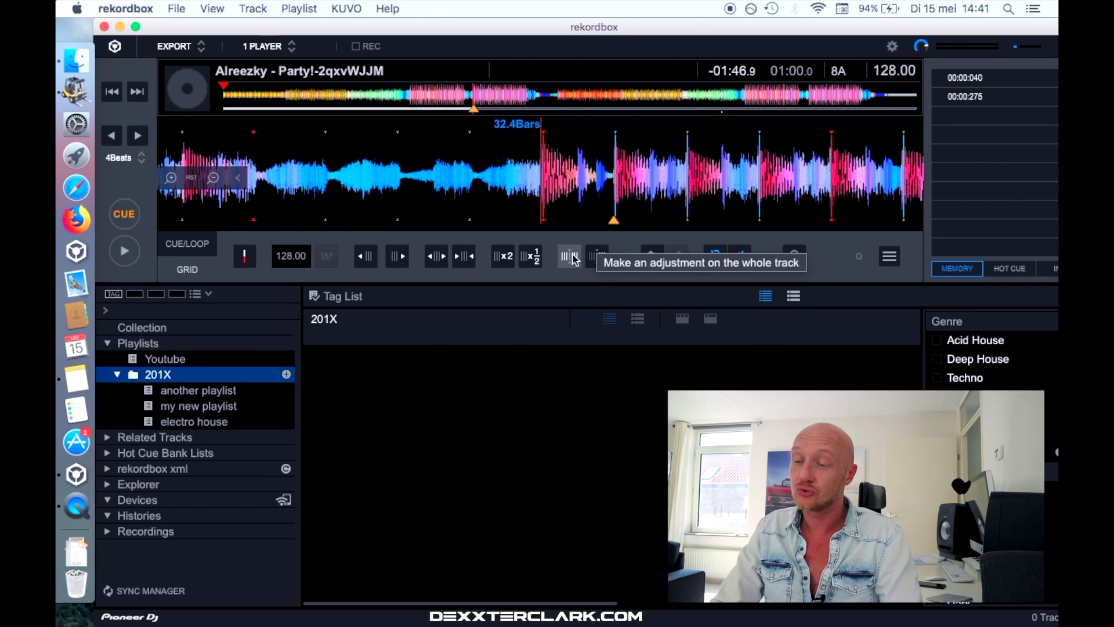
Step: In whole-track mode, shift the entire beat grid one step earlier, then two later
{"action": "left_click", "coordinate": [597, 256]}
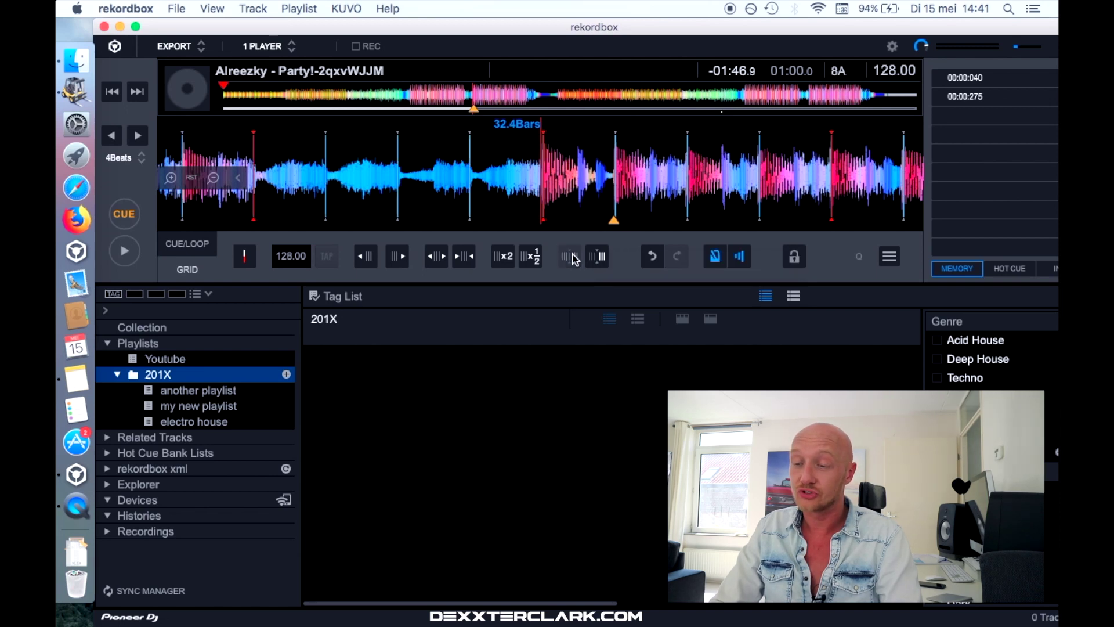
{"action": "left_click", "coordinate": [362, 258]}
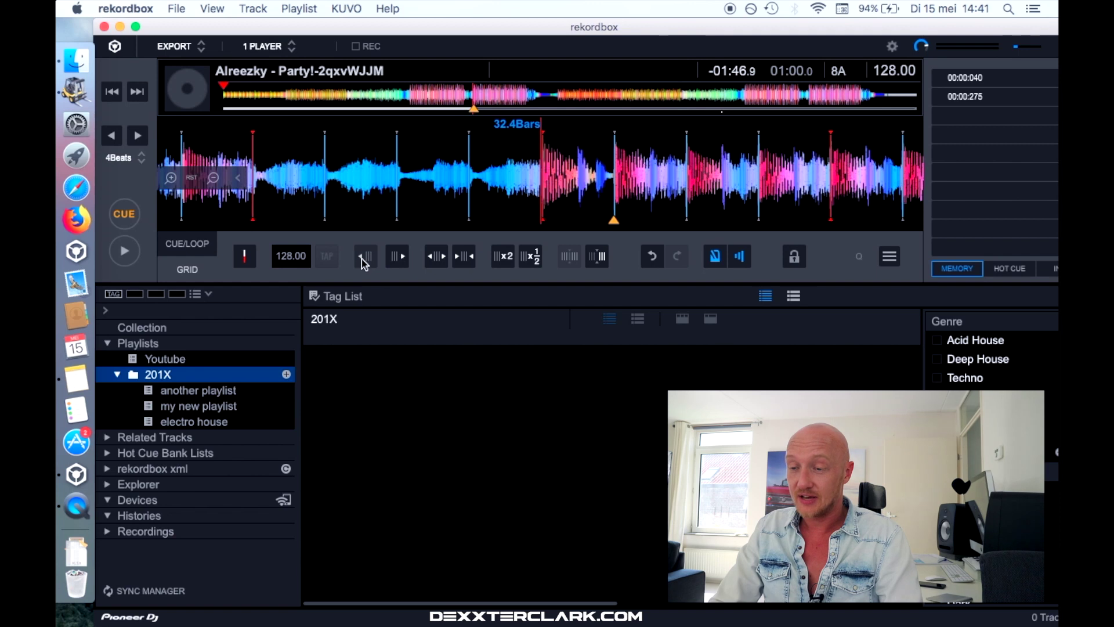
{"action": "left_click", "coordinate": [398, 257]}
{"action": "left_click", "coordinate": [398, 256]}
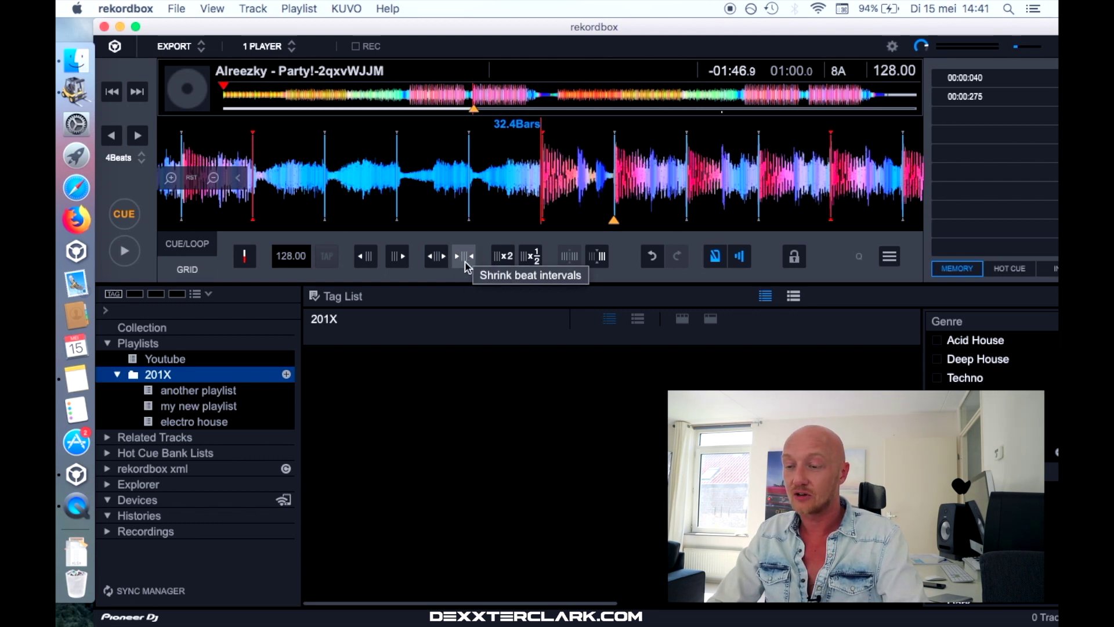
Step: Expand beat intervals seven times, then shrink them three times until the tempo reads 127.95 BPM
{"action": "left_click", "coordinate": [438, 257]}
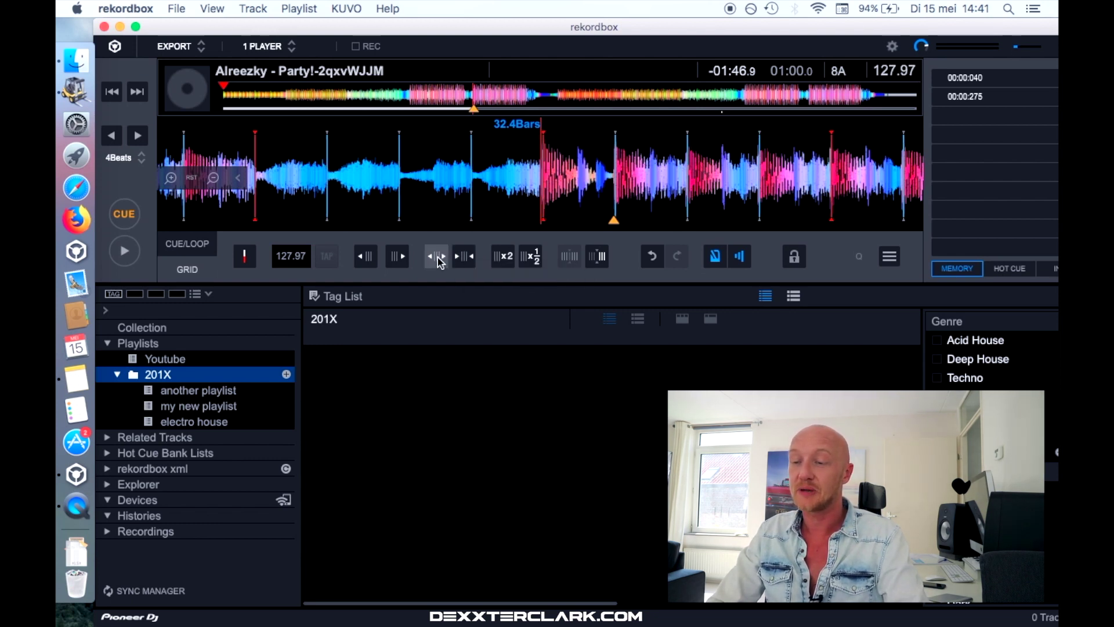
{"action": "left_click", "coordinate": [437, 256]}
{"action": "left_click", "coordinate": [438, 256]}
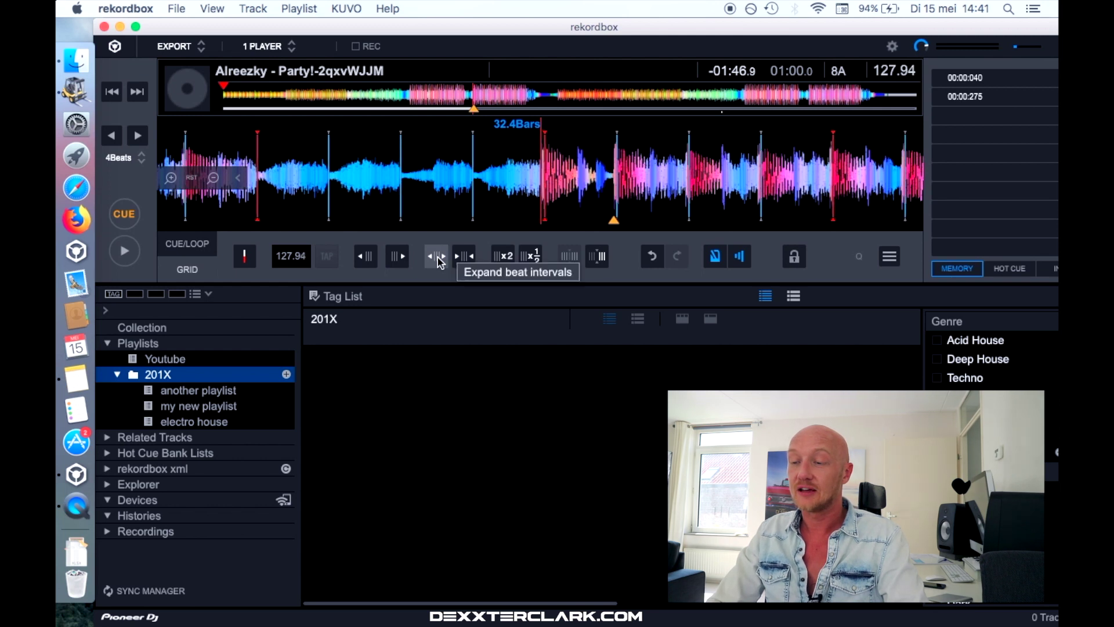
{"action": "left_click", "coordinate": [438, 257]}
{"action": "left_click", "coordinate": [437, 257]}
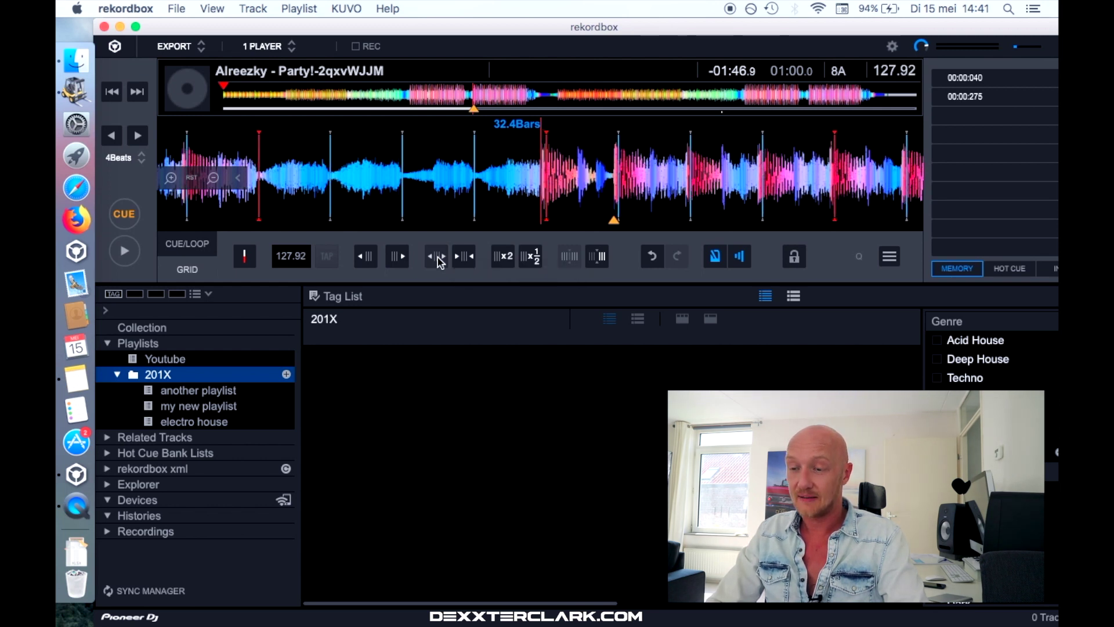
{"action": "left_click", "coordinate": [438, 256]}
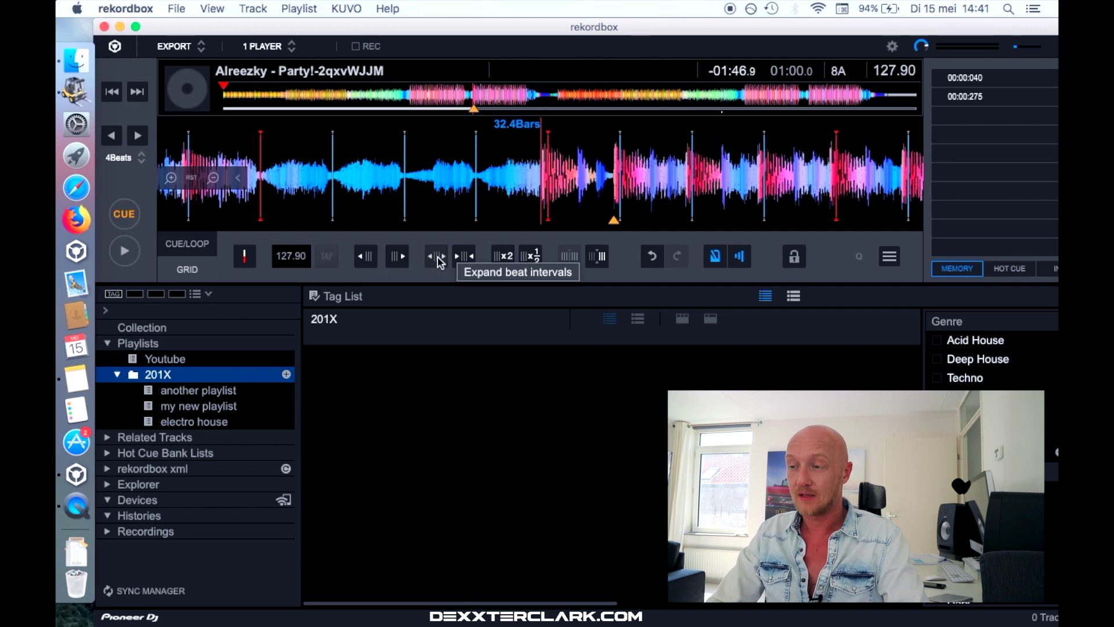
{"action": "left_click", "coordinate": [437, 257]}
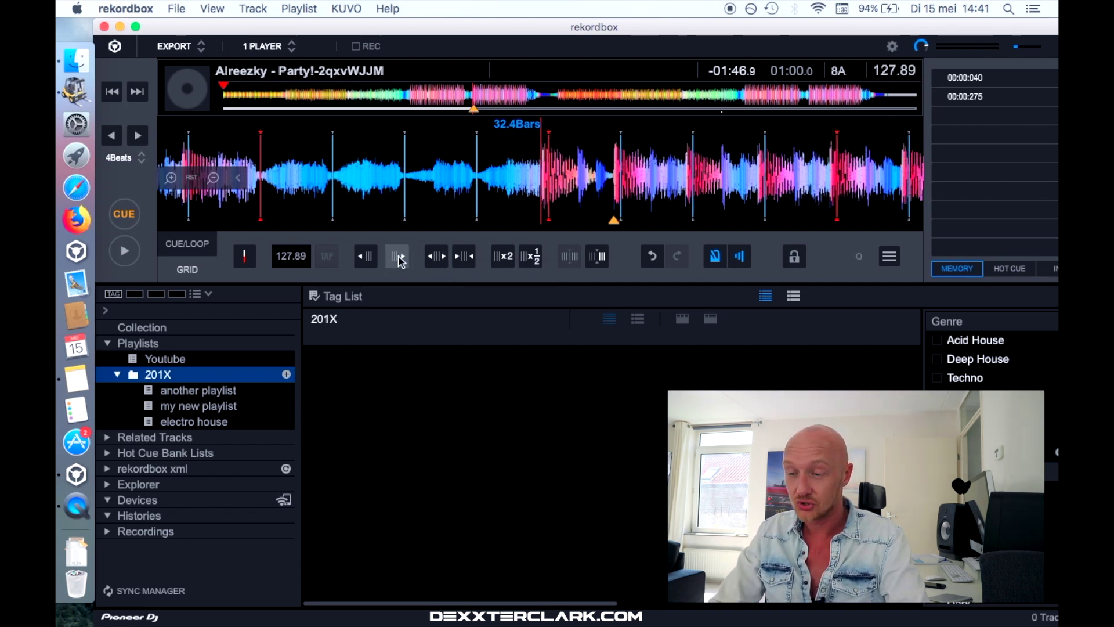
{"action": "left_click", "coordinate": [473, 257]}
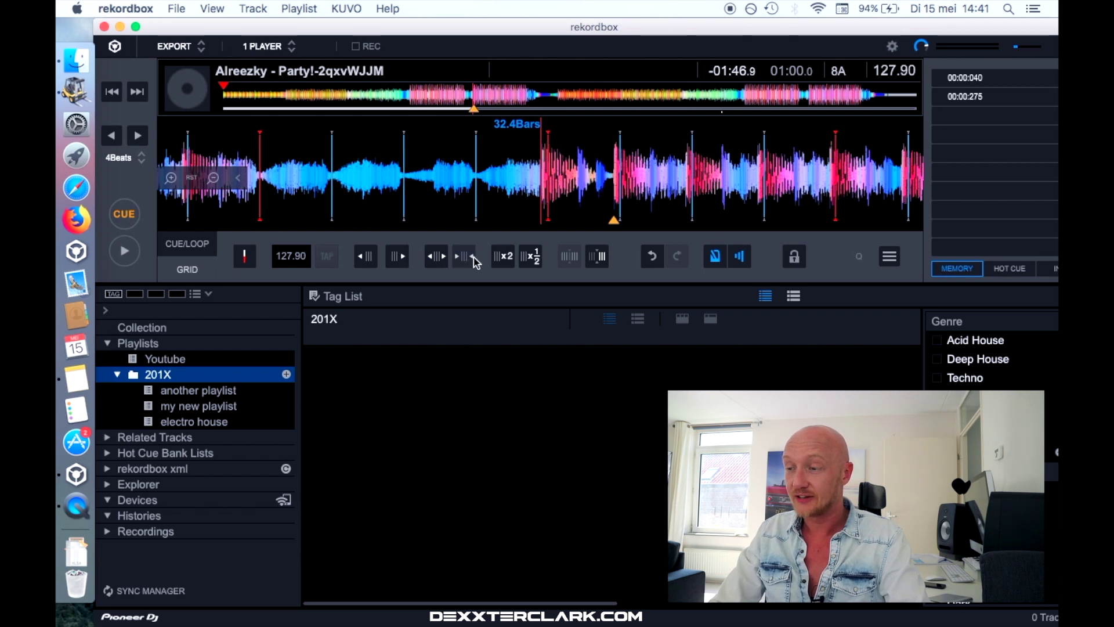
{"action": "left_click", "coordinate": [473, 257]}
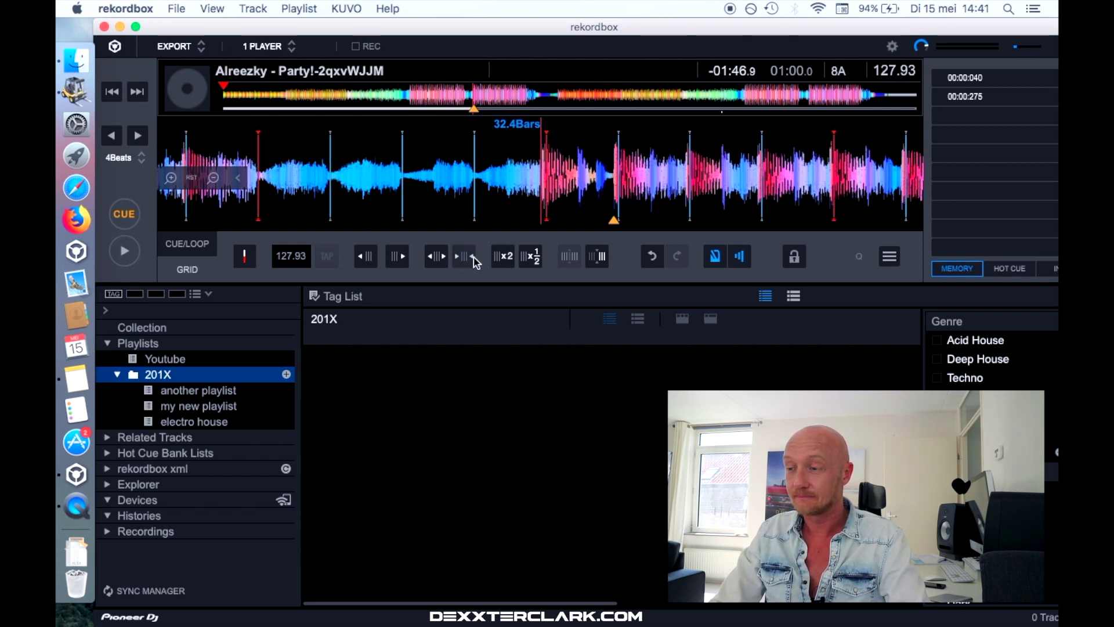
{"action": "left_click", "coordinate": [475, 257]}
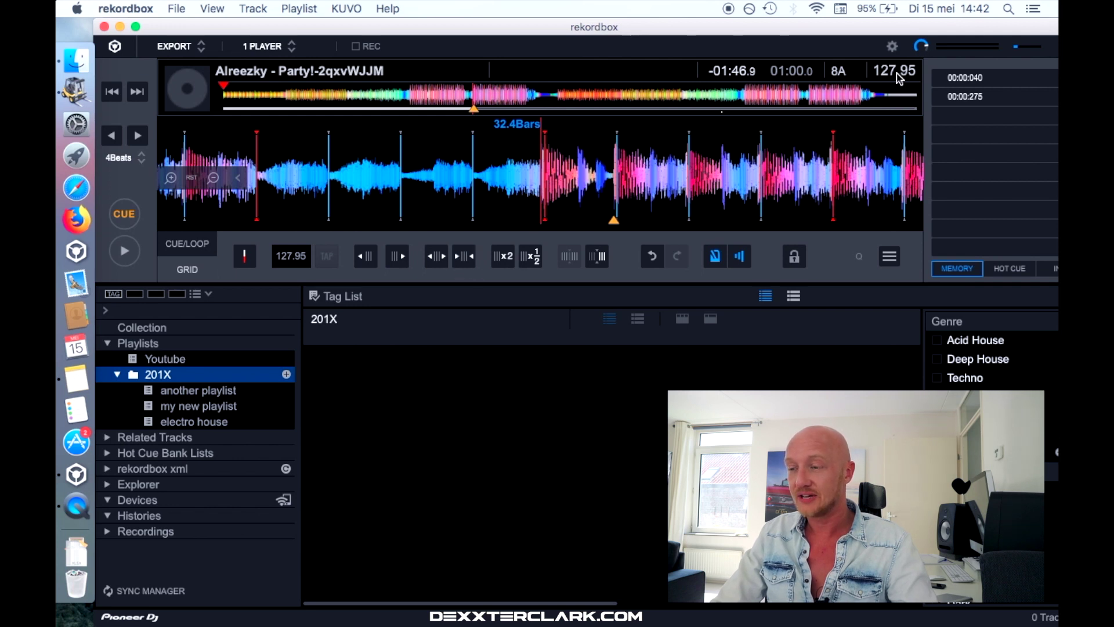
{"action": "left_click", "coordinate": [504, 258]}
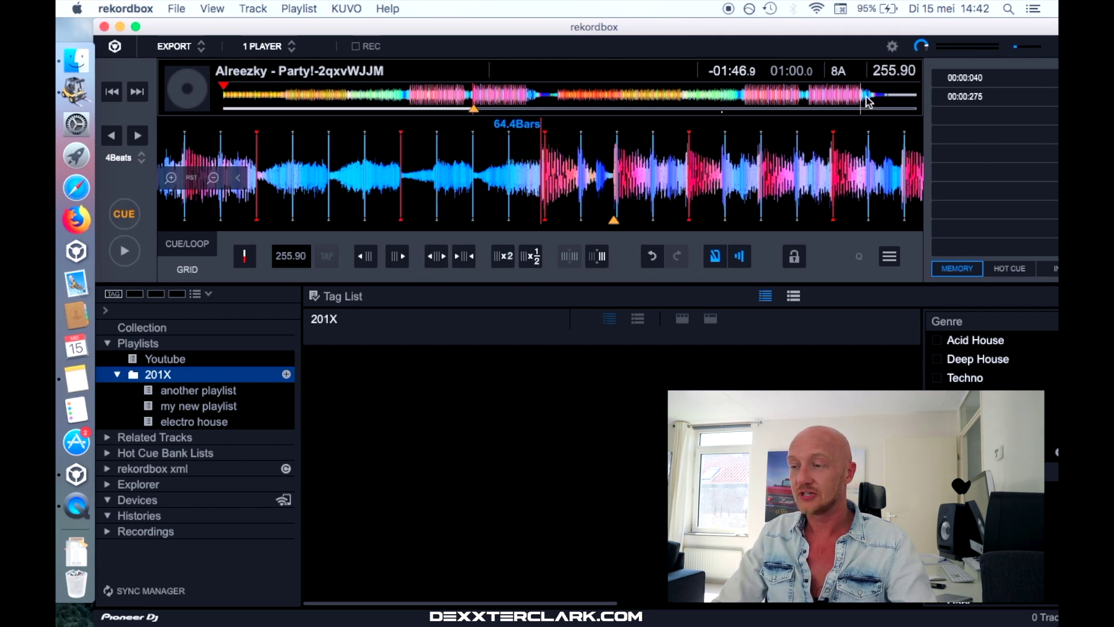
{"action": "left_click", "coordinate": [534, 257]}
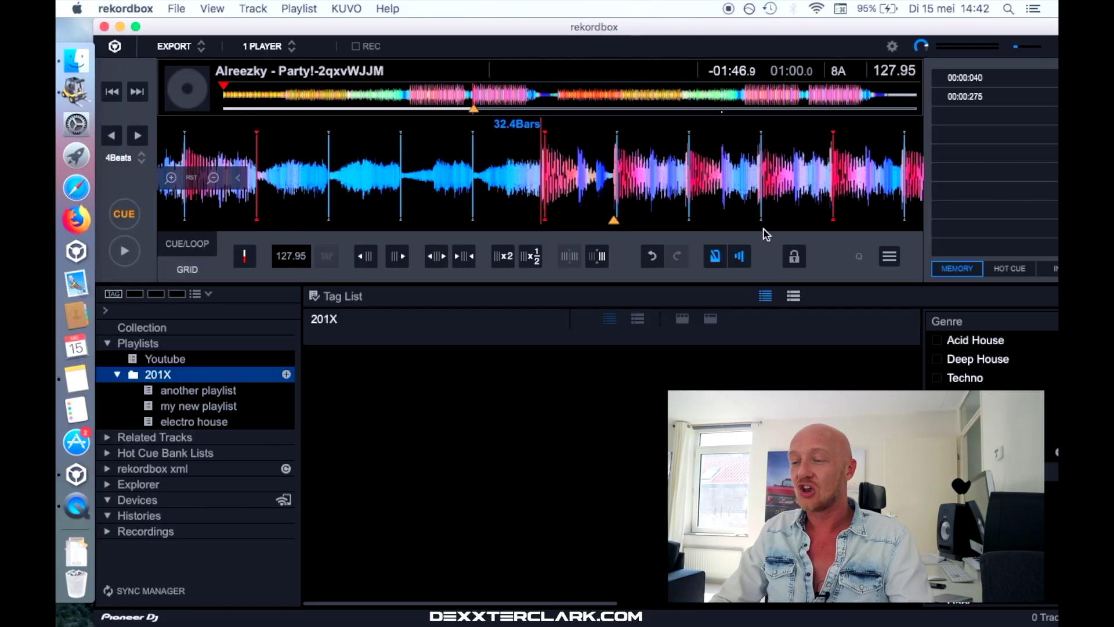
Step: Lock the beat grid, then open and close the track options menu to confirm analysis is disabled
{"action": "left_click", "coordinate": [794, 256]}
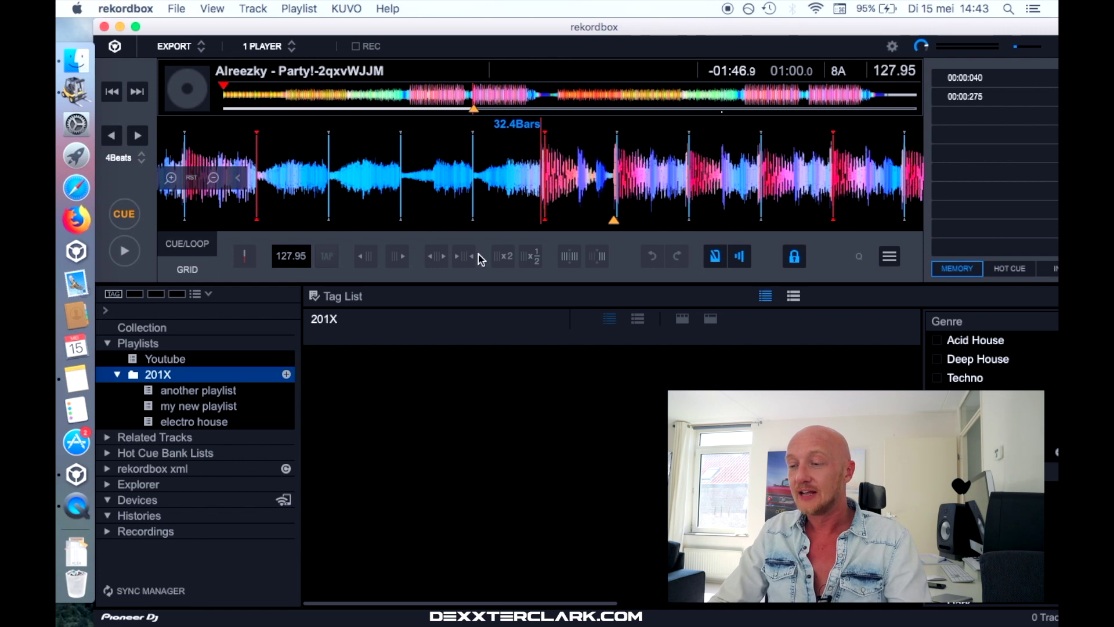
{"action": "left_click", "coordinate": [886, 256]}
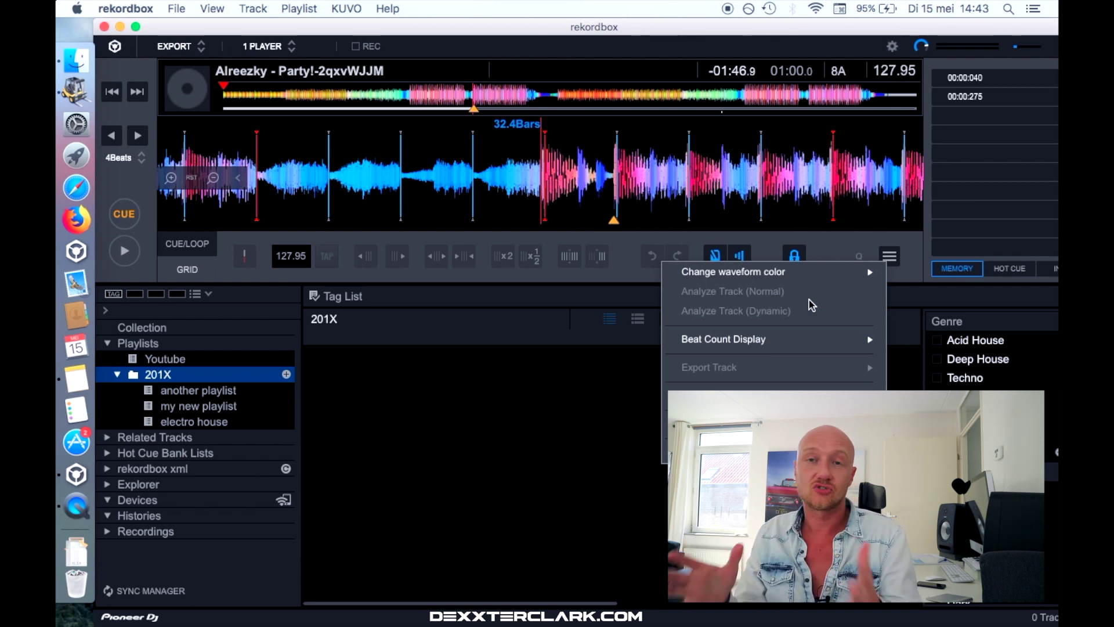
{"action": "left_click", "coordinate": [756, 241]}
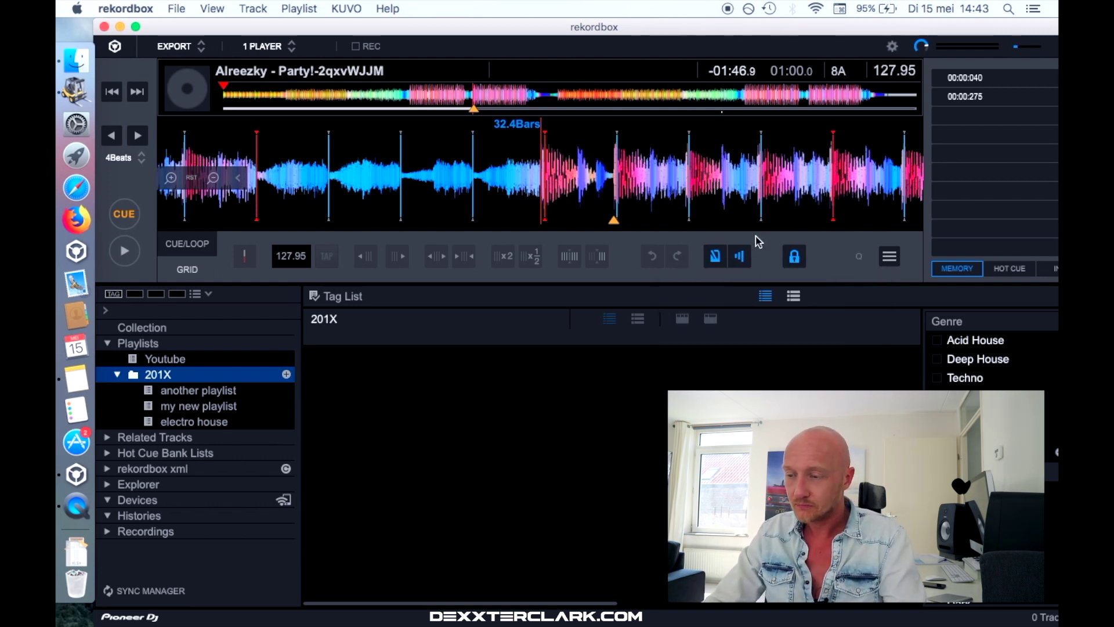